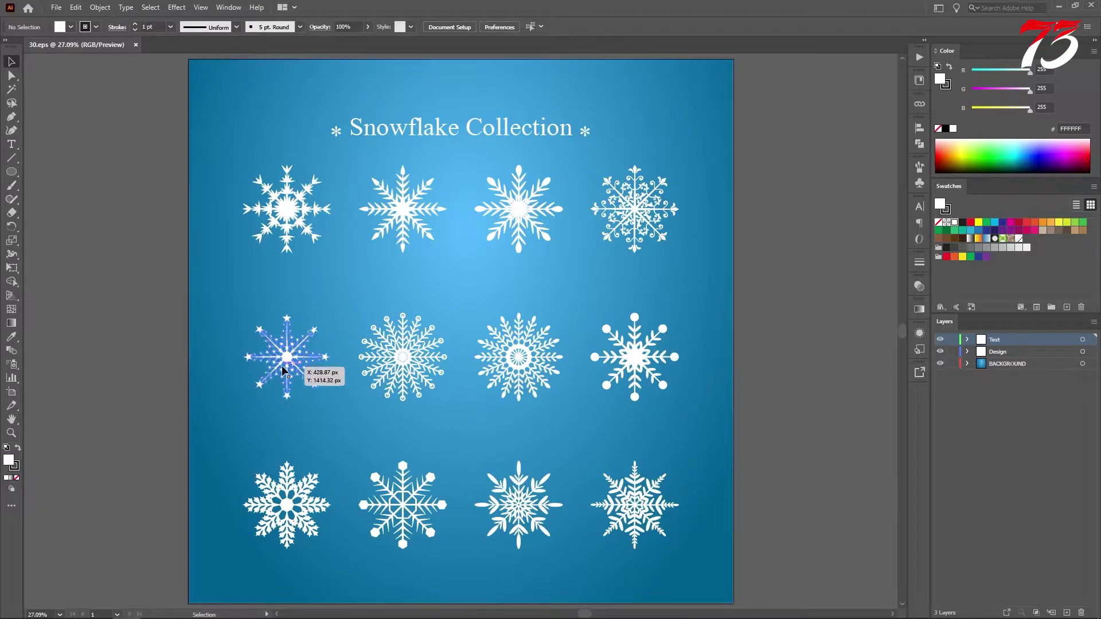
Open the New Document dialog from the File menu
left_click(58, 8)
left_click(67, 26)
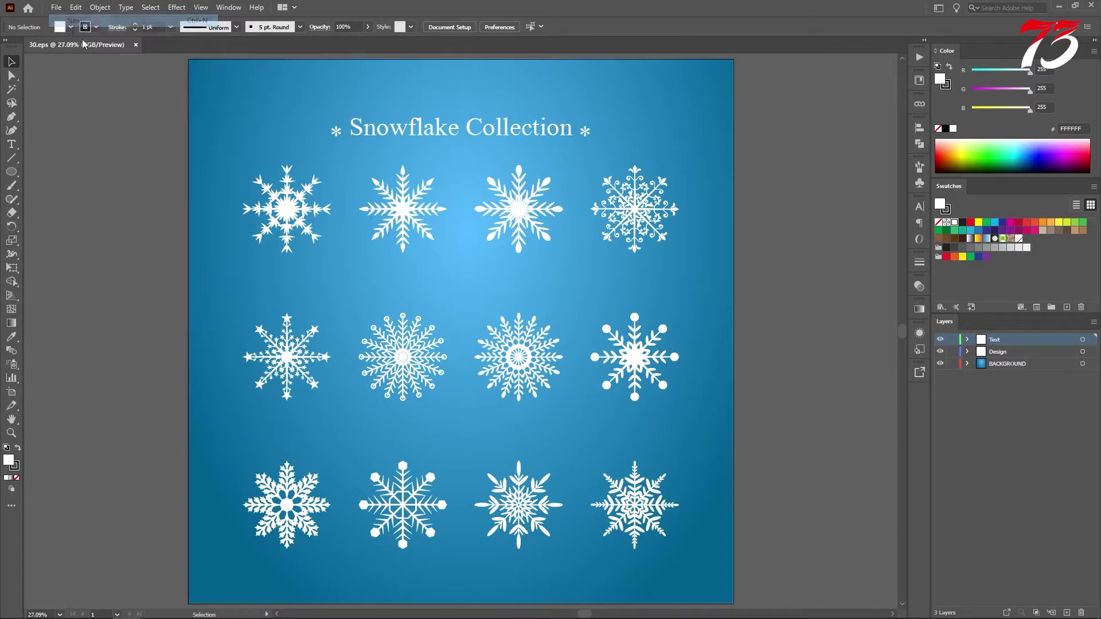
Create the square document and a 2500×2500 px rectangle centred on the artboard
left_click(786, 484)
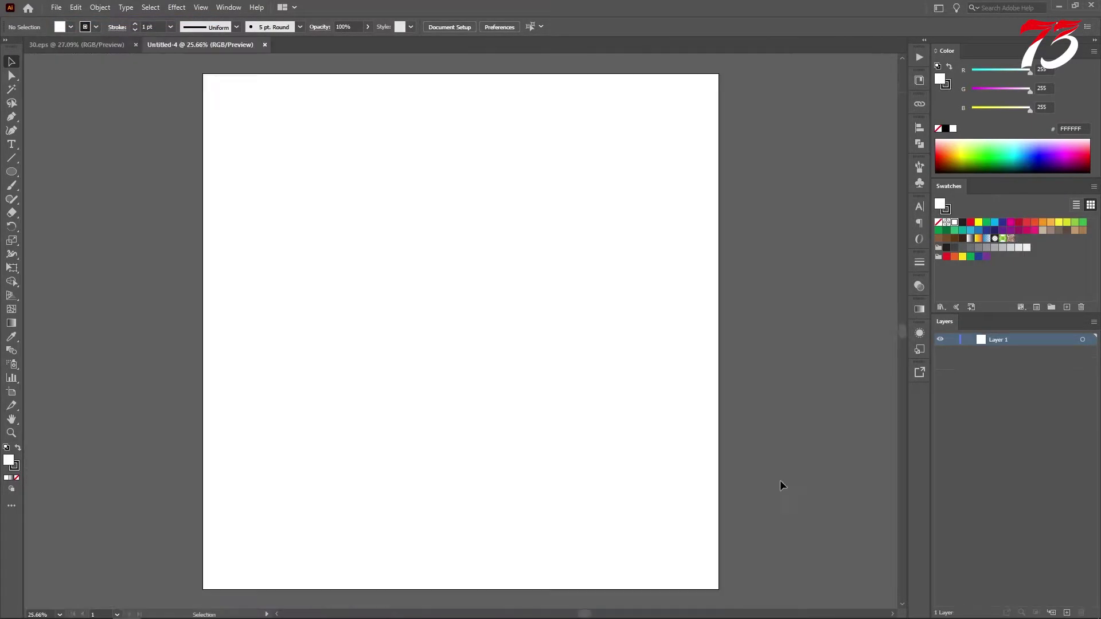
left_click_drag(12, 172, 51, 168)
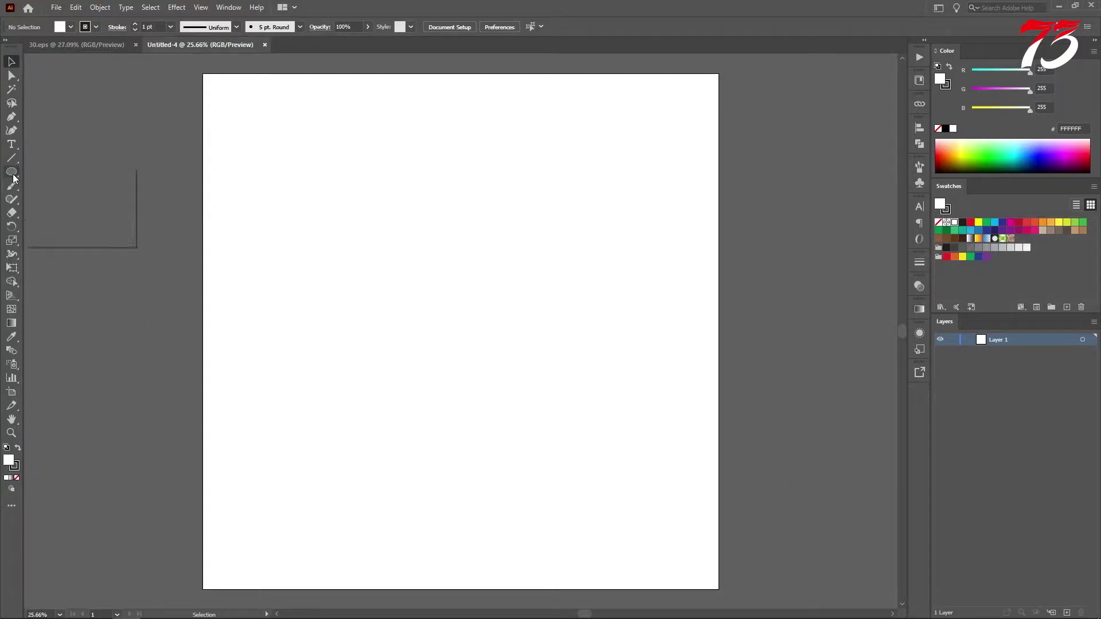
left_click(388, 268)
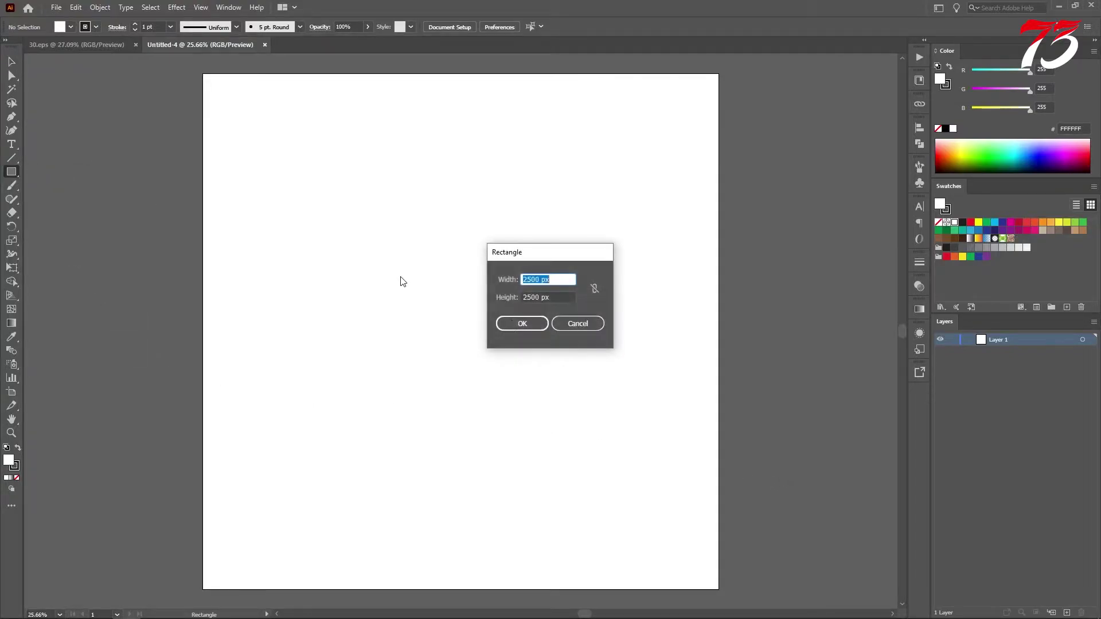
left_click(523, 325)
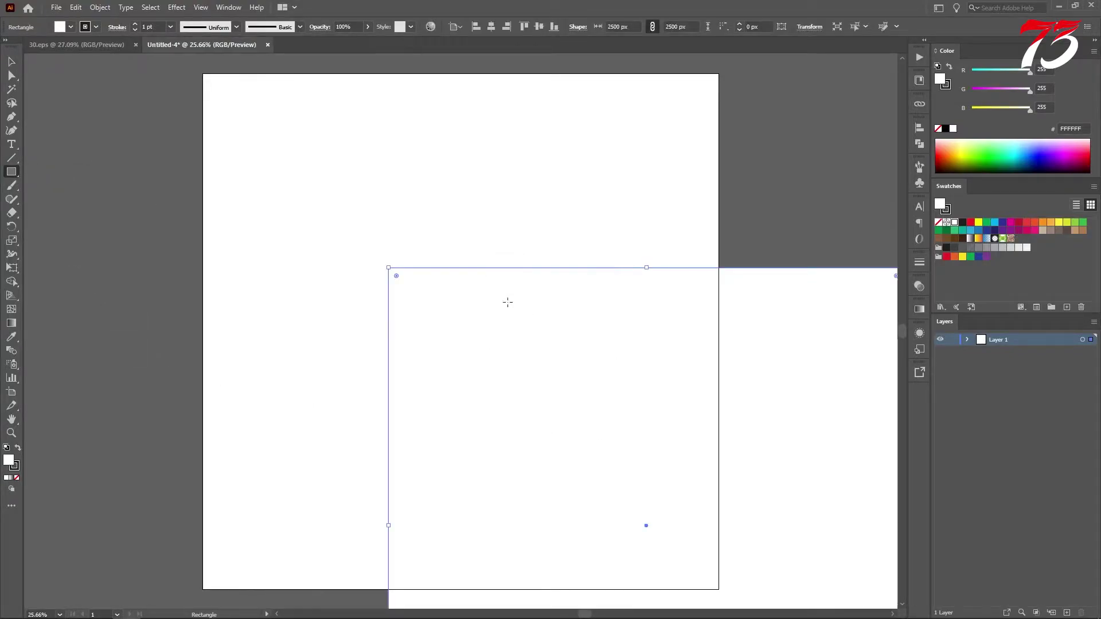
left_click(491, 27)
left_click(540, 27)
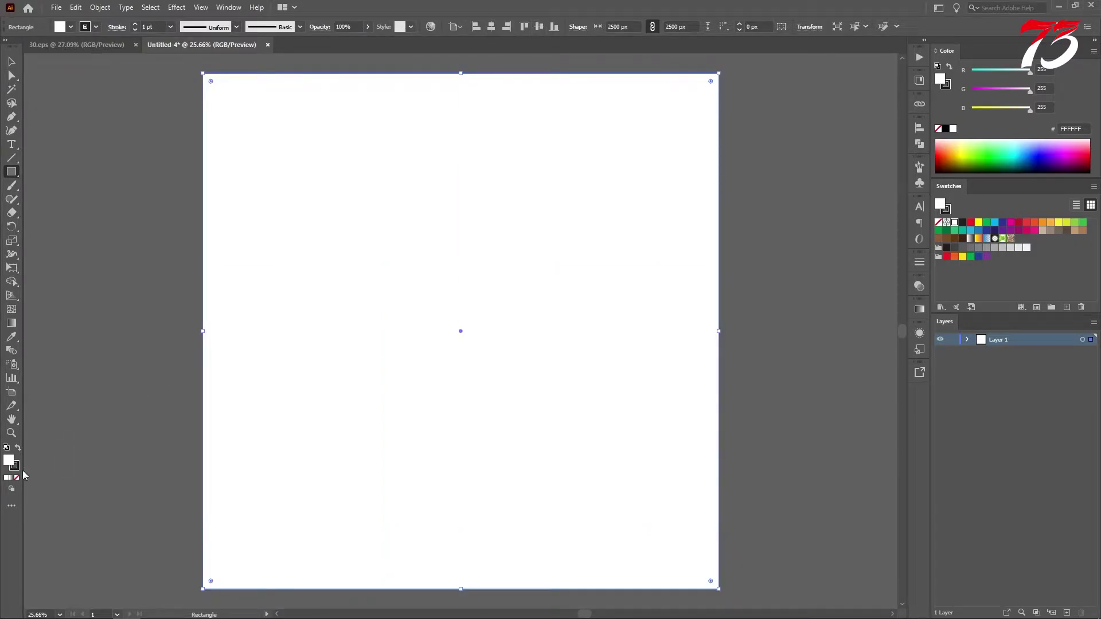
Give the square no stroke and a CAF1FF light blue fill, then lock it
left_click(15, 468)
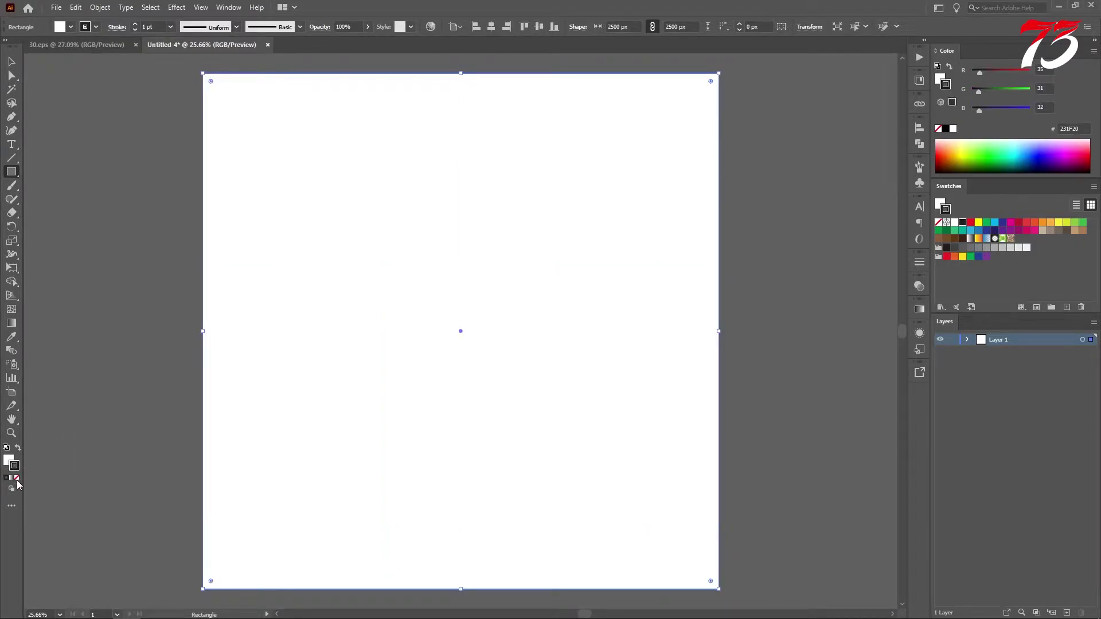
left_click(16, 478)
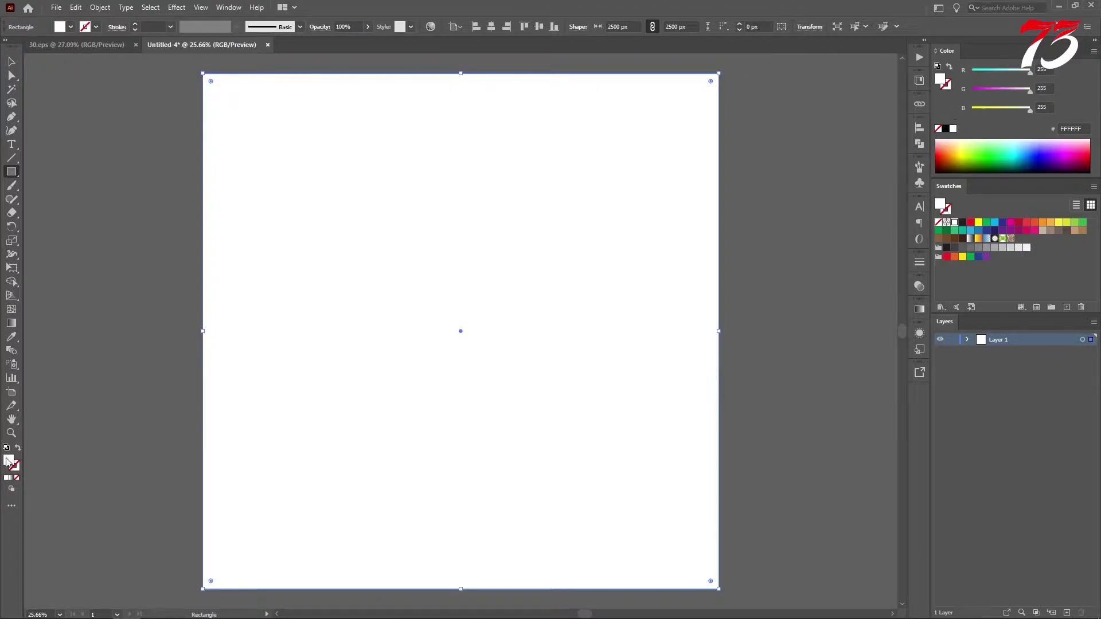
double_click(10, 462)
left_click_drag(767, 247, 768, 226)
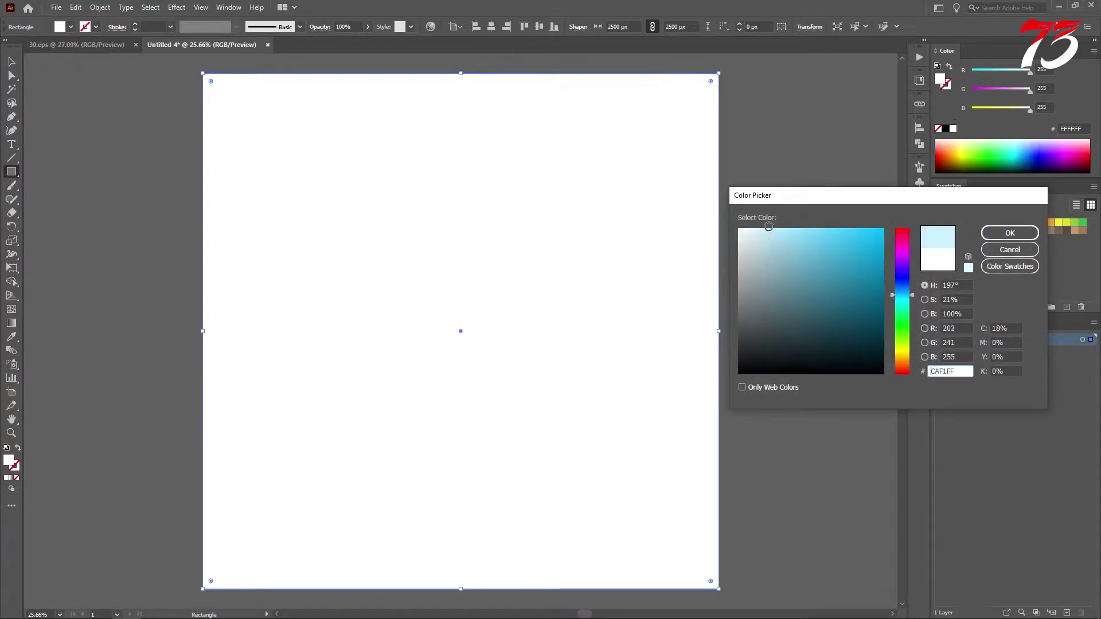
left_click(1010, 234)
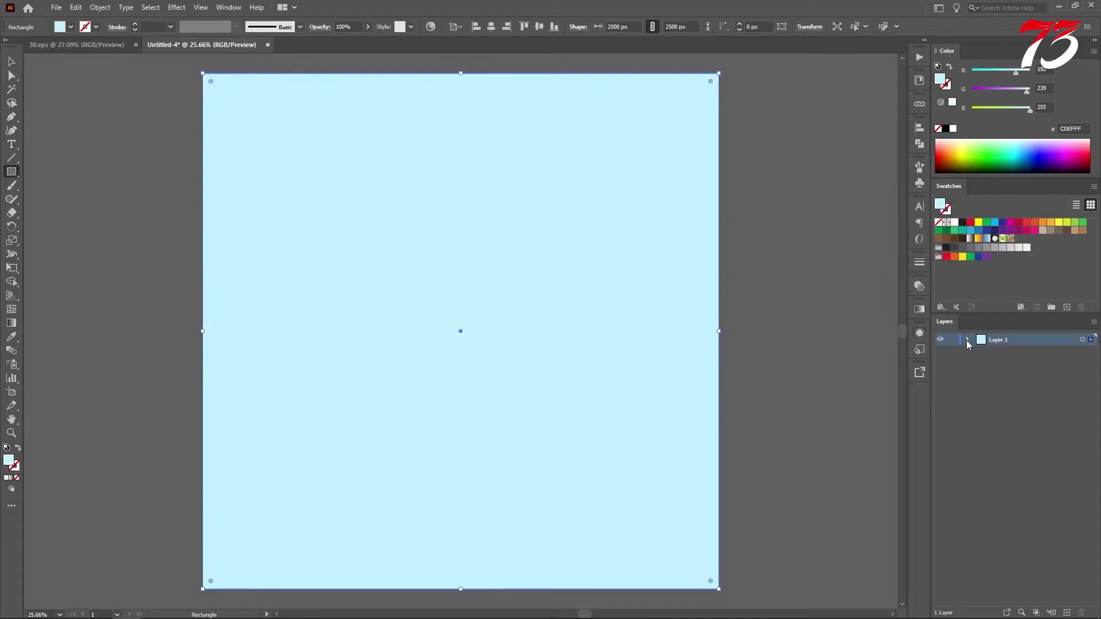
left_click(967, 340)
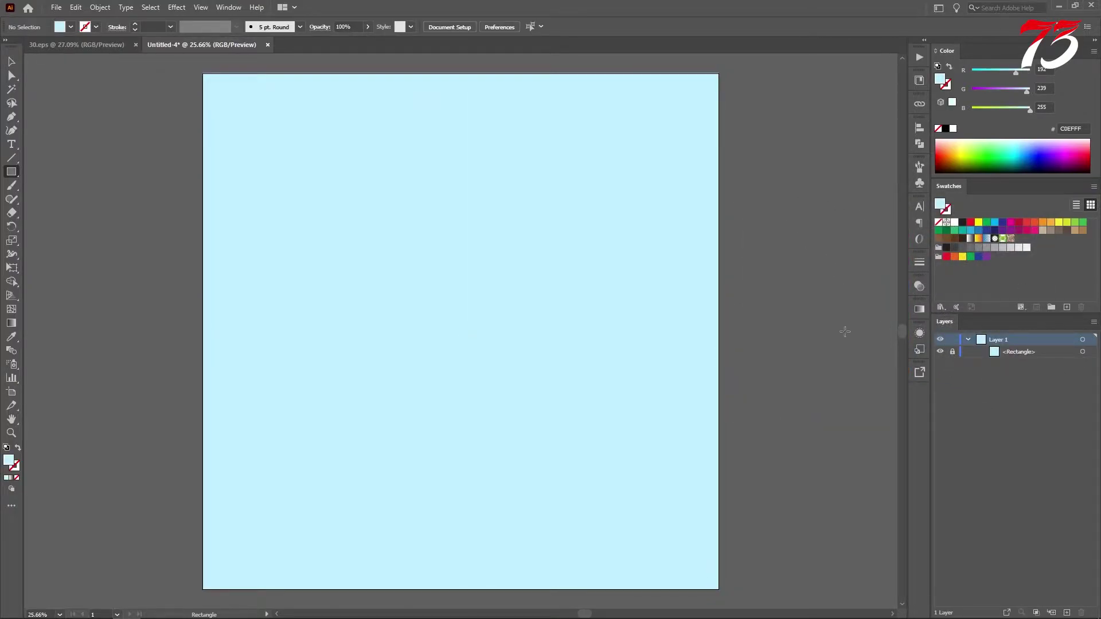
Draw a tall, narrow ellipse with the Ellipse tool
right_click(13, 171)
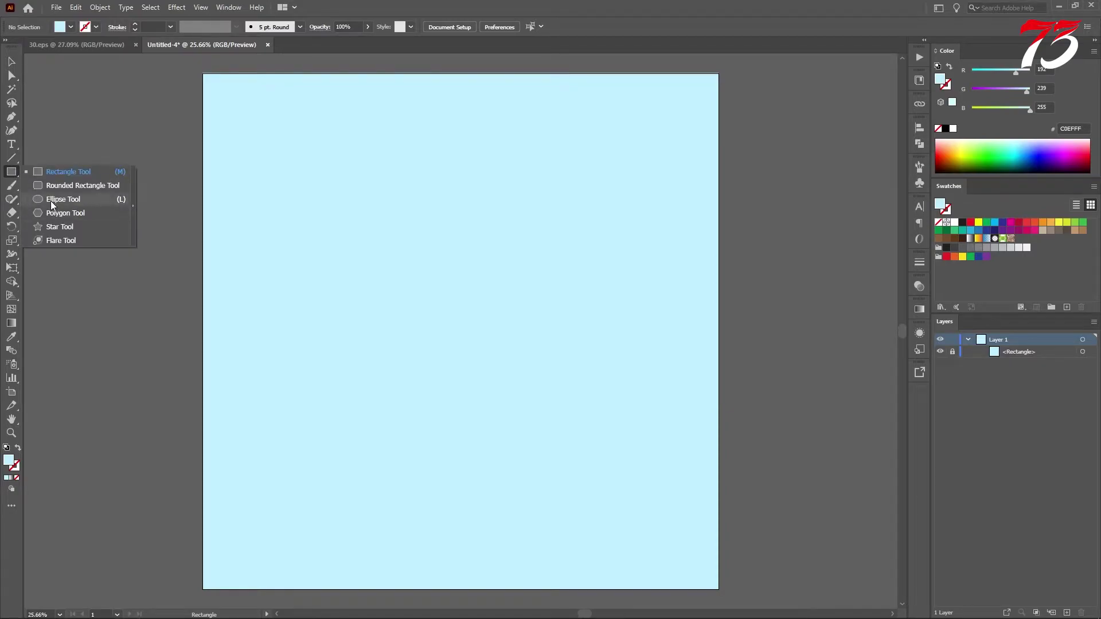
left_click(66, 199)
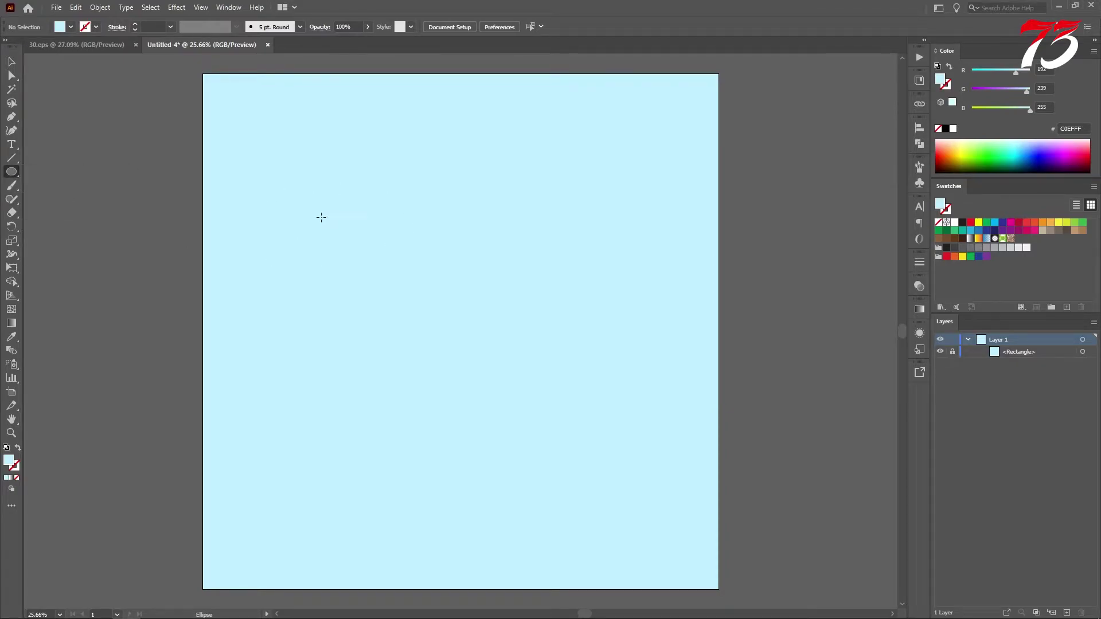
scroll(315, 188, "up", 2)
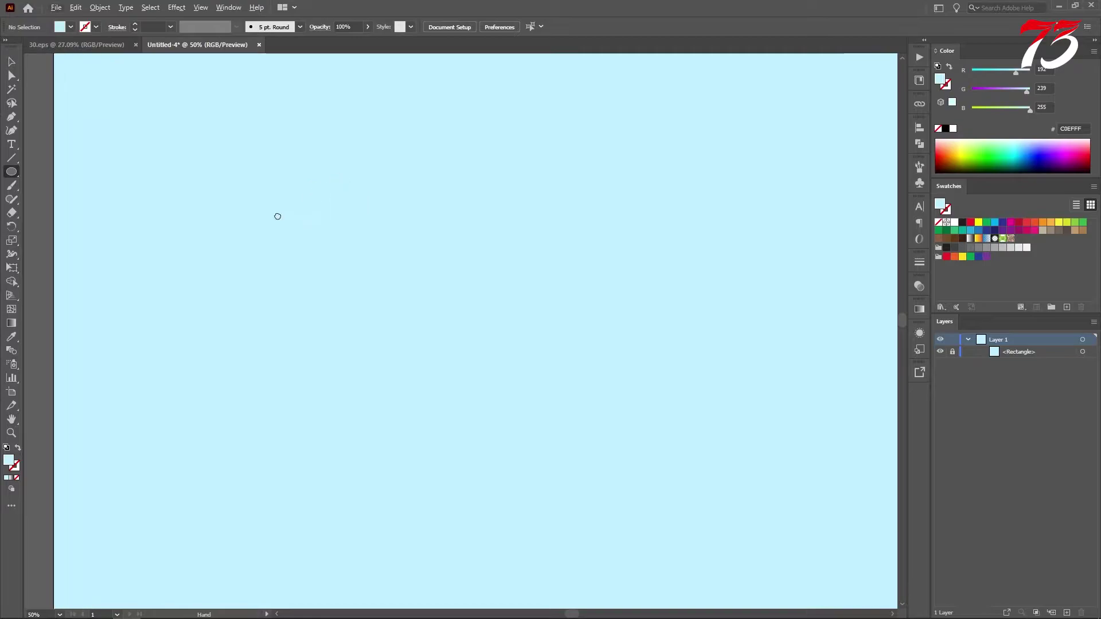
left_click_drag(242, 190, 258, 258)
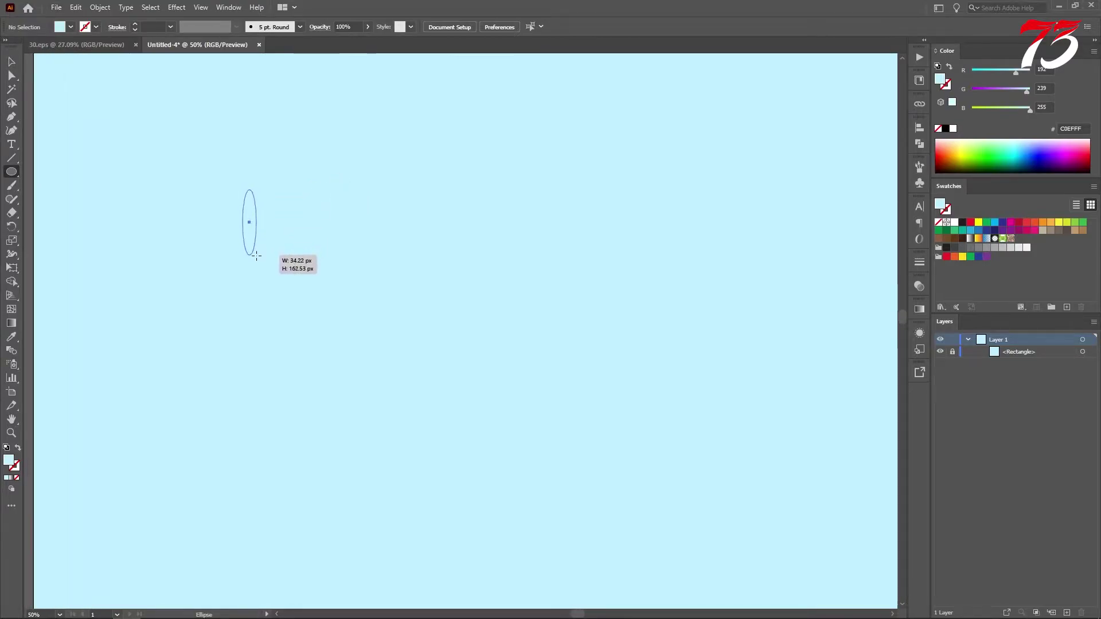
Fill the ellipse pure white and nudge it slightly to the right
double_click(12, 463)
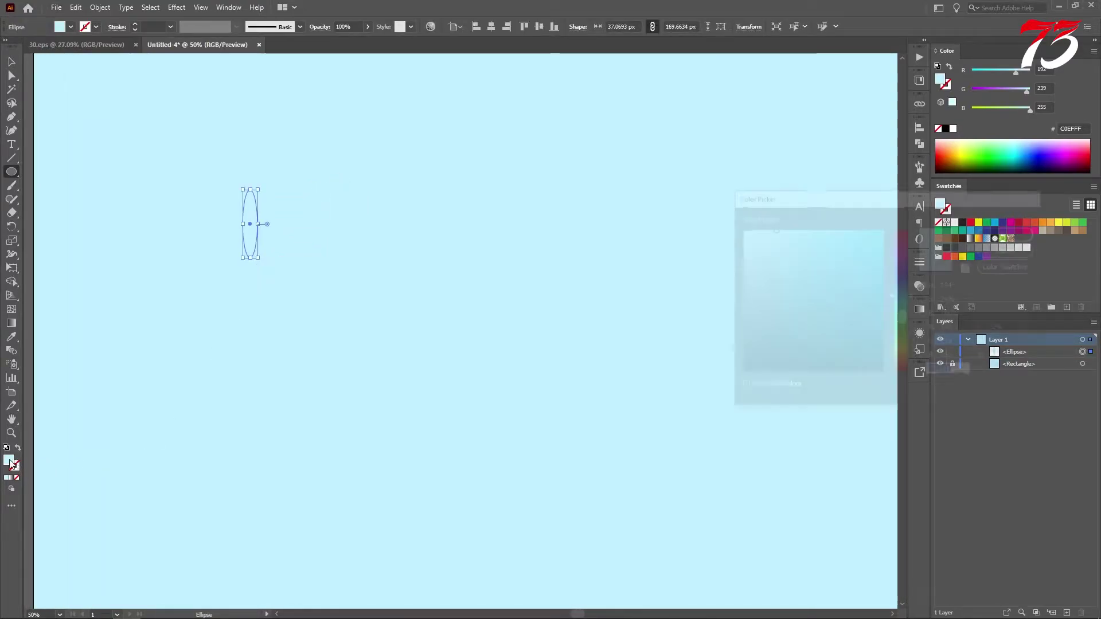
left_click(740, 230)
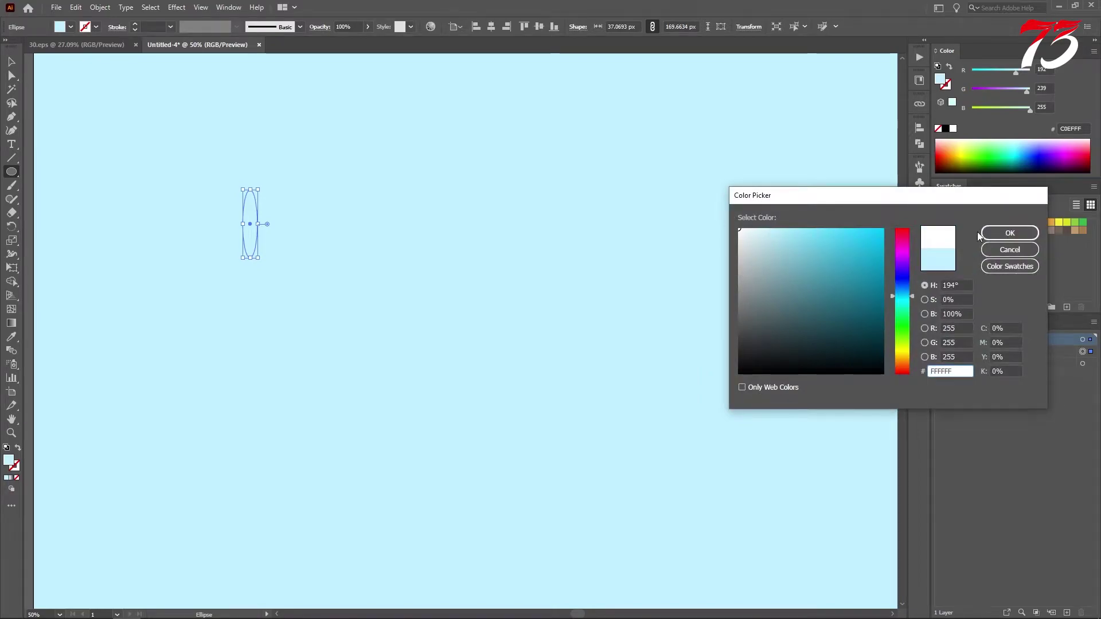
left_click(1011, 234)
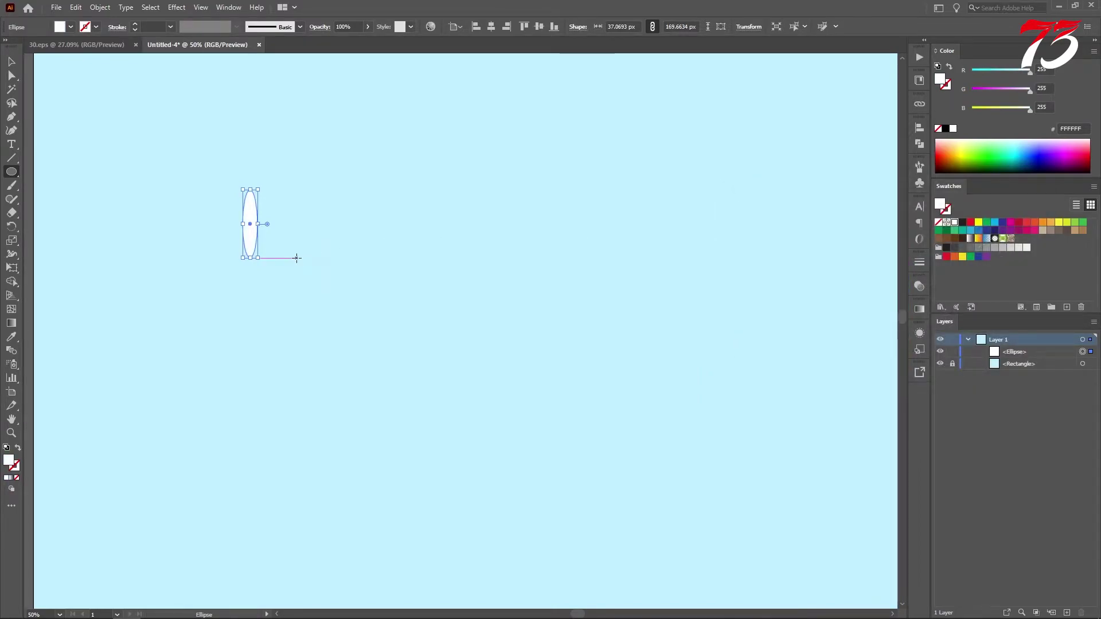
key("v")
left_click_drag(251, 233, 277, 227)
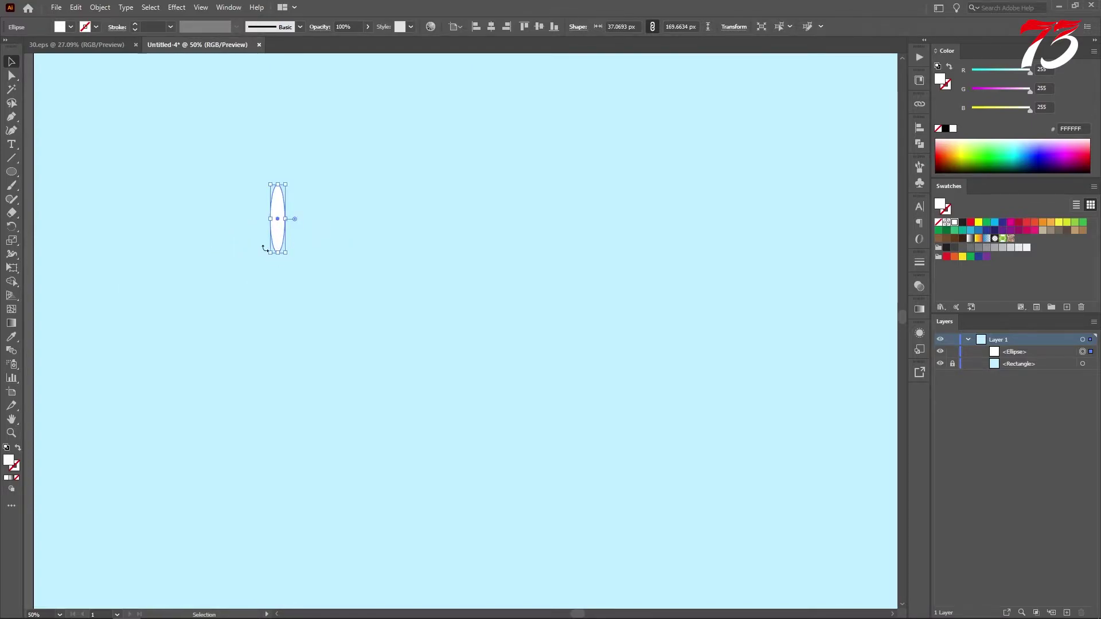
Make two rotated copies of the ellipse, tilted right and left from its base
key("r")
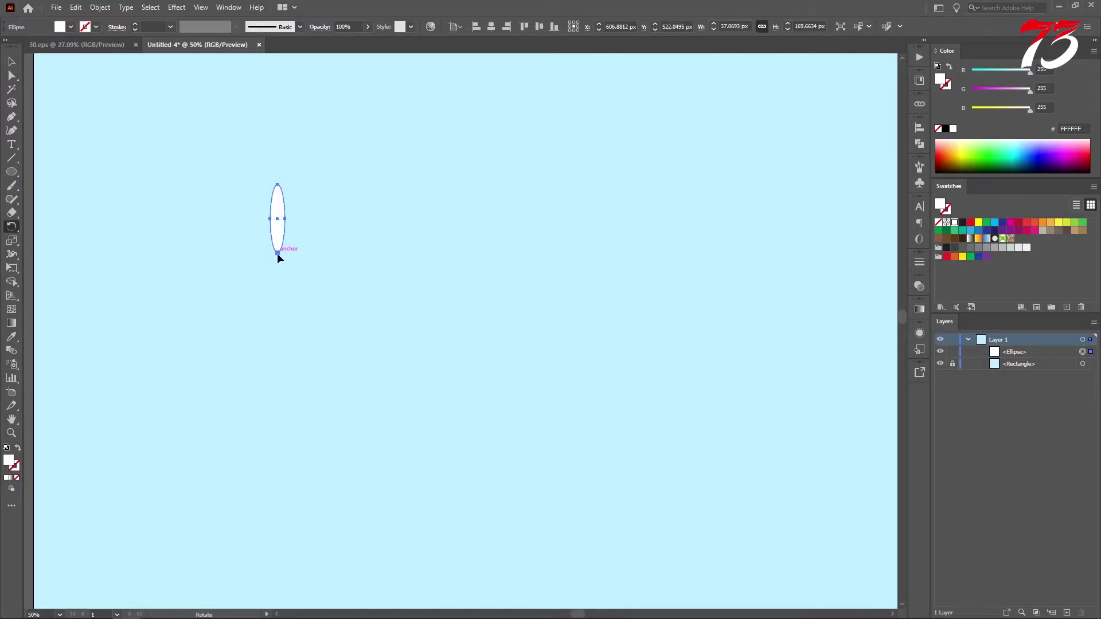
left_click_drag(277, 249, 295, 235)
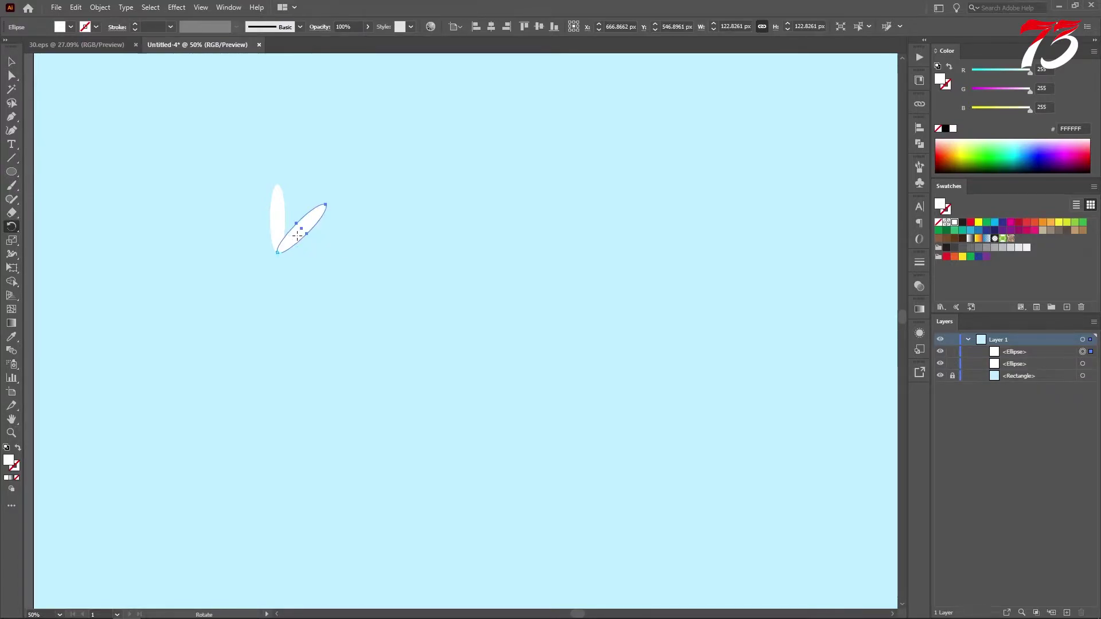
key("v")
scroll(280, 254, "up", 2)
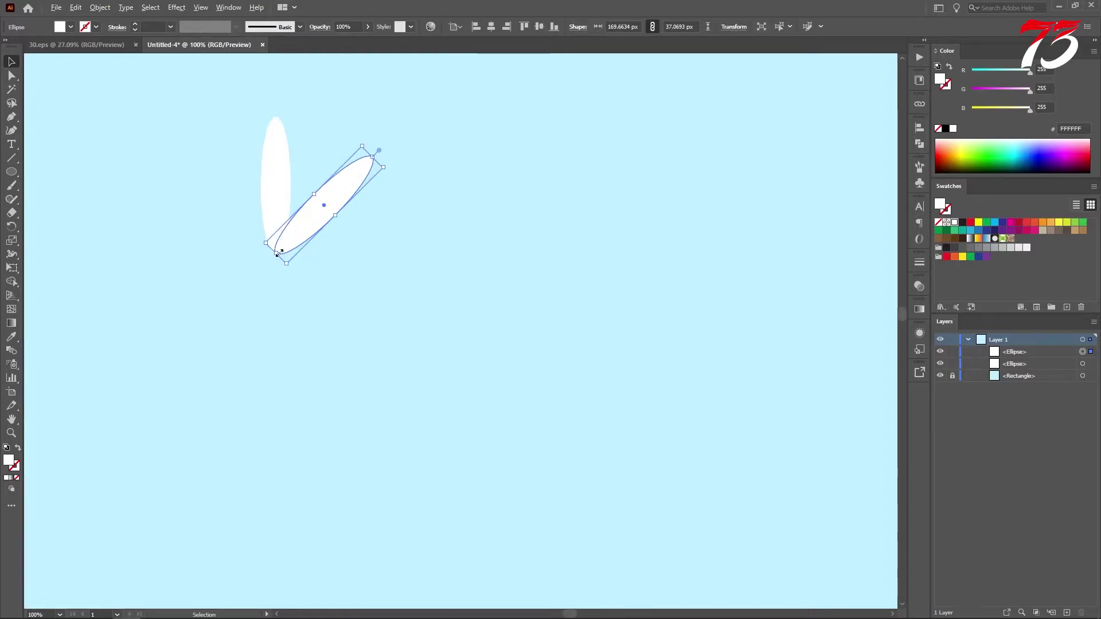
left_click(275, 191)
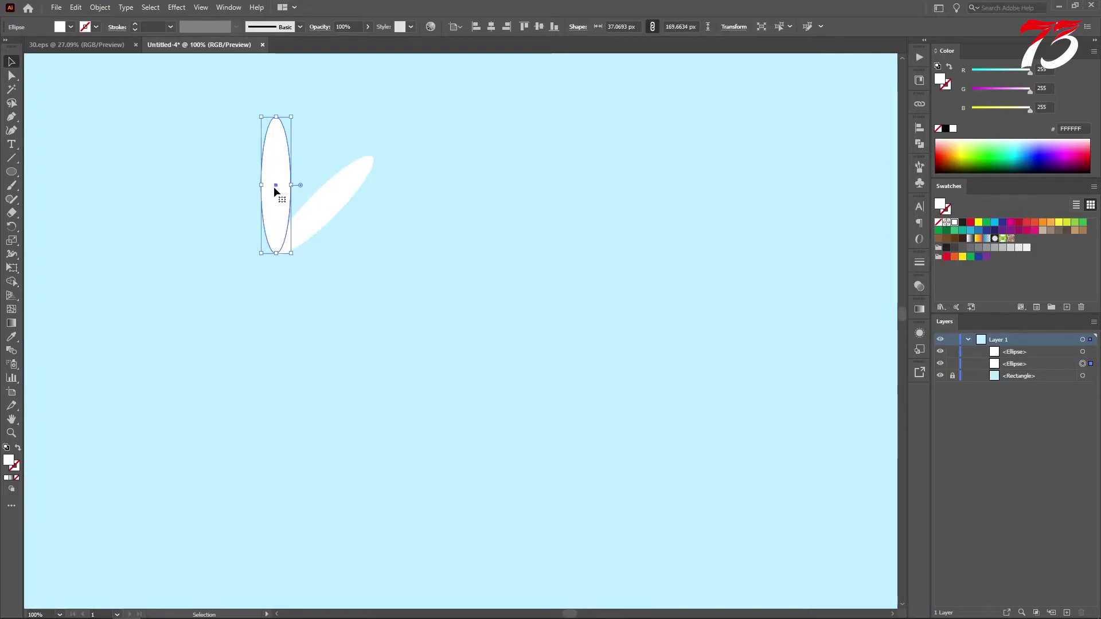
key("r")
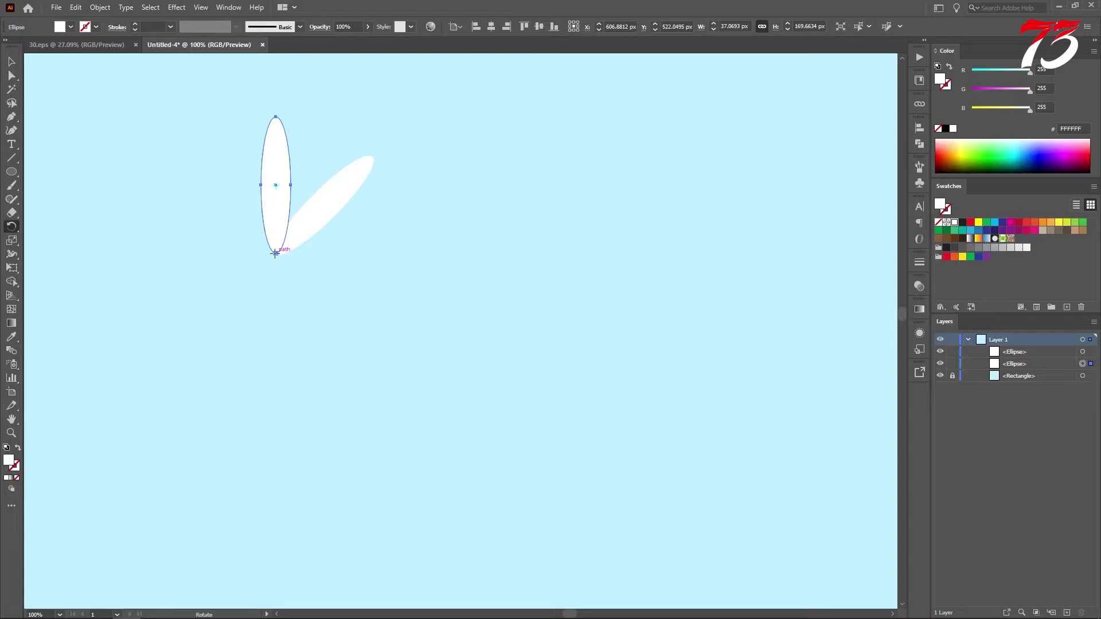
left_click_drag(278, 230, 258, 229)
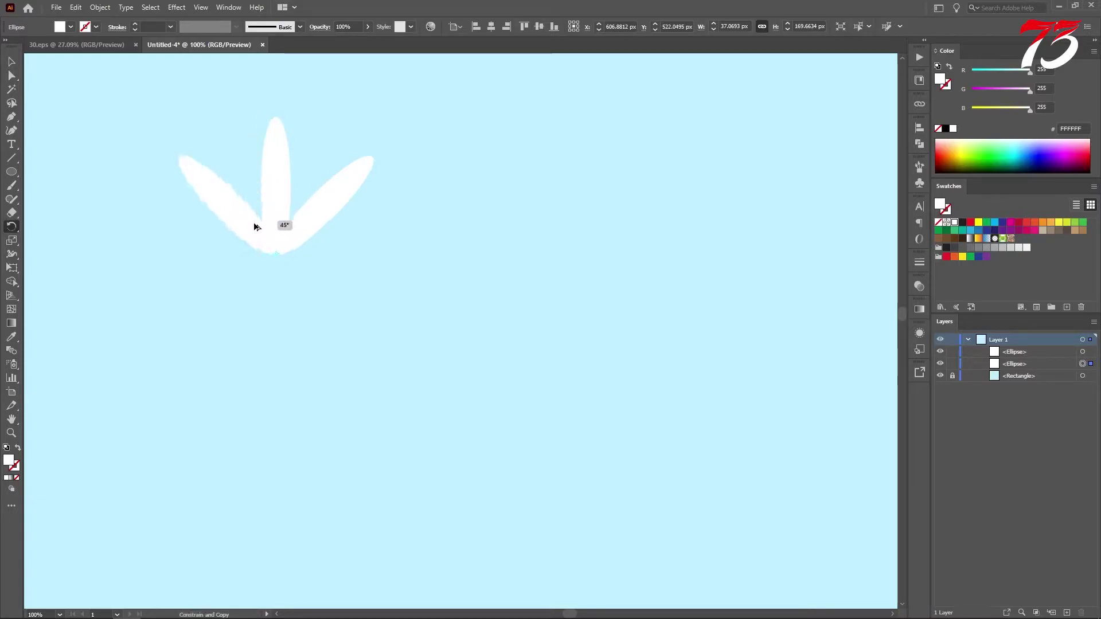
Select all three ellipse leaves and group them with Ctrl+G
key("v")
key("ctrl+minus")
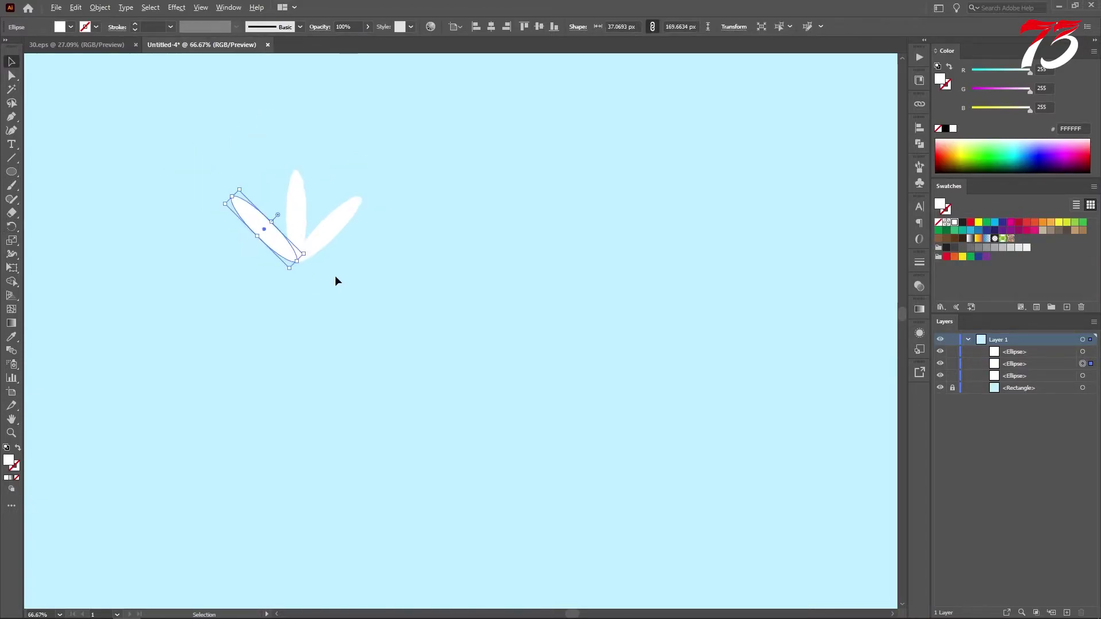
left_click_drag(210, 165, 384, 295)
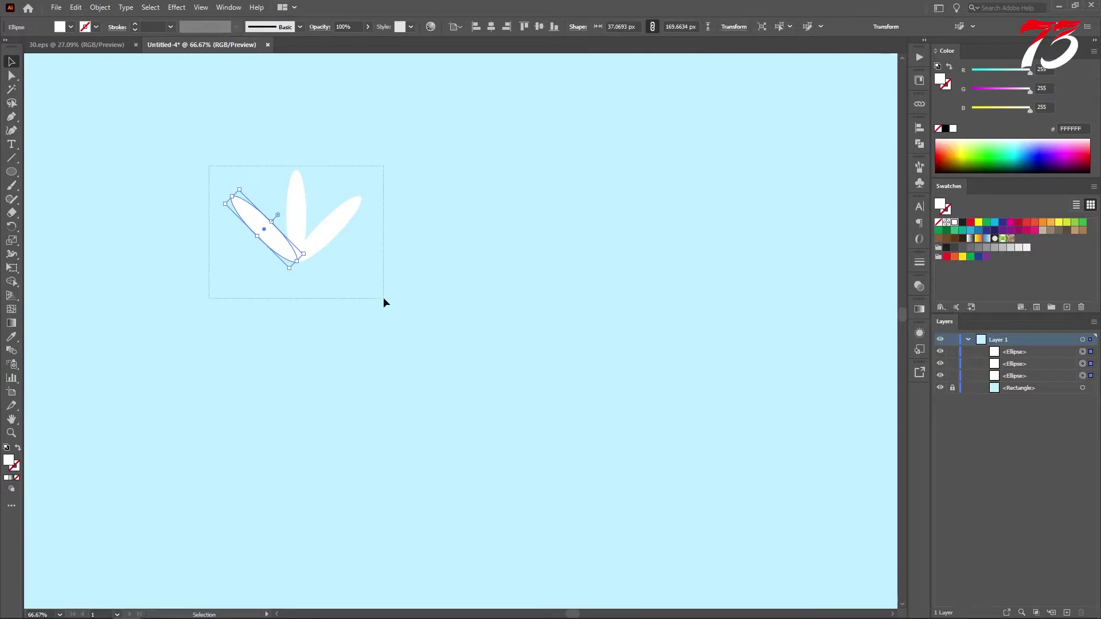
key("a")
key("ctrl+g")
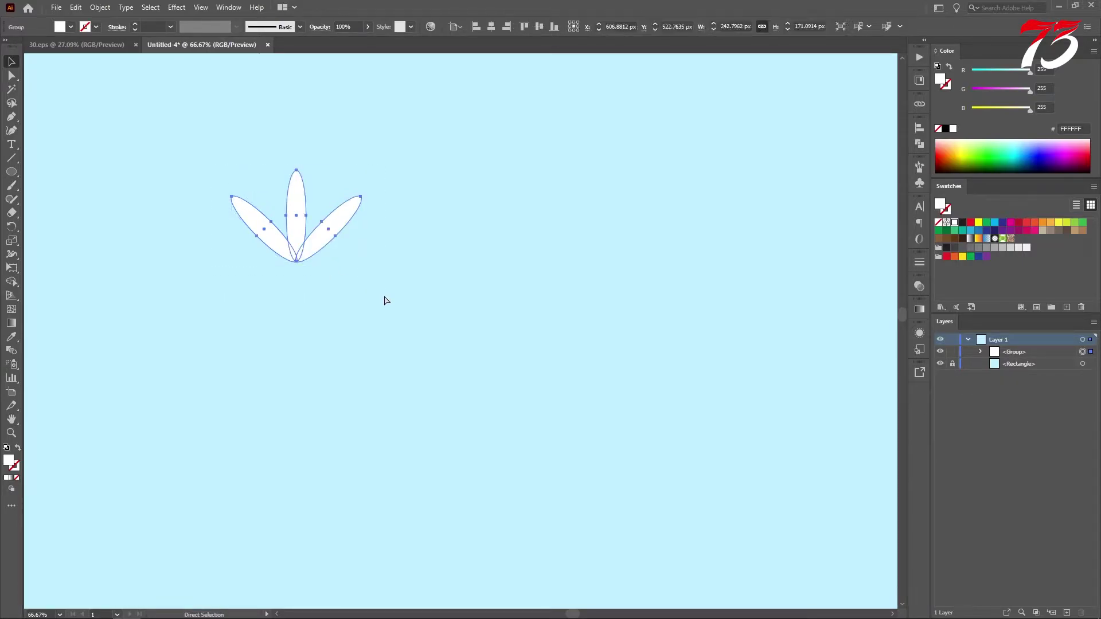
key("v")
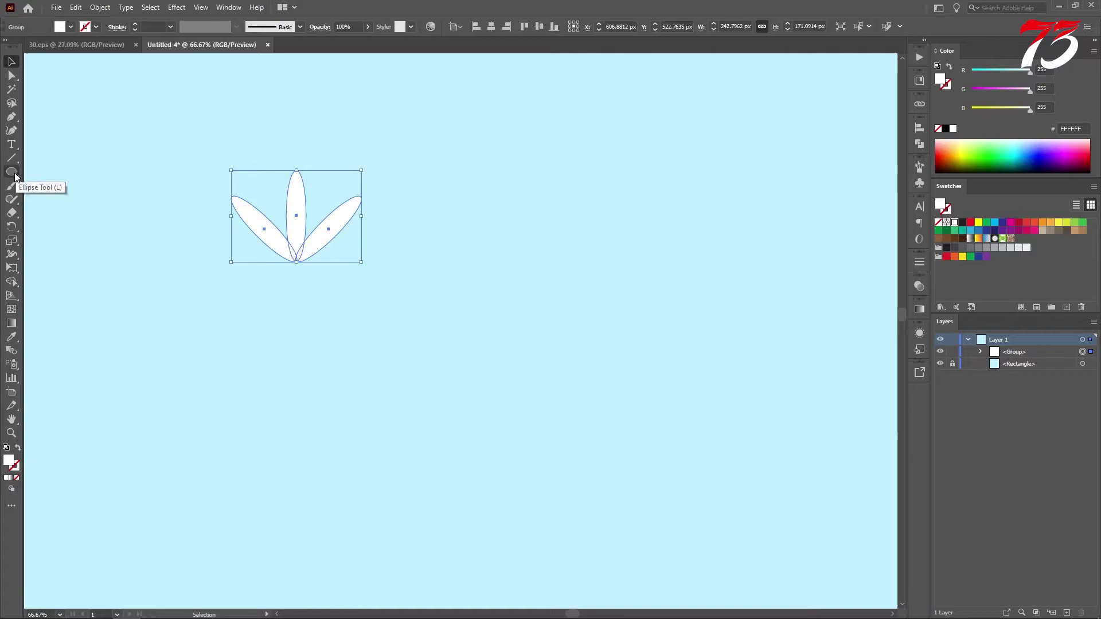
Draw a tall thin rectangle stem and move it up under the leaf fan
left_click_drag(12, 171, 54, 178)
left_click(54, 174)
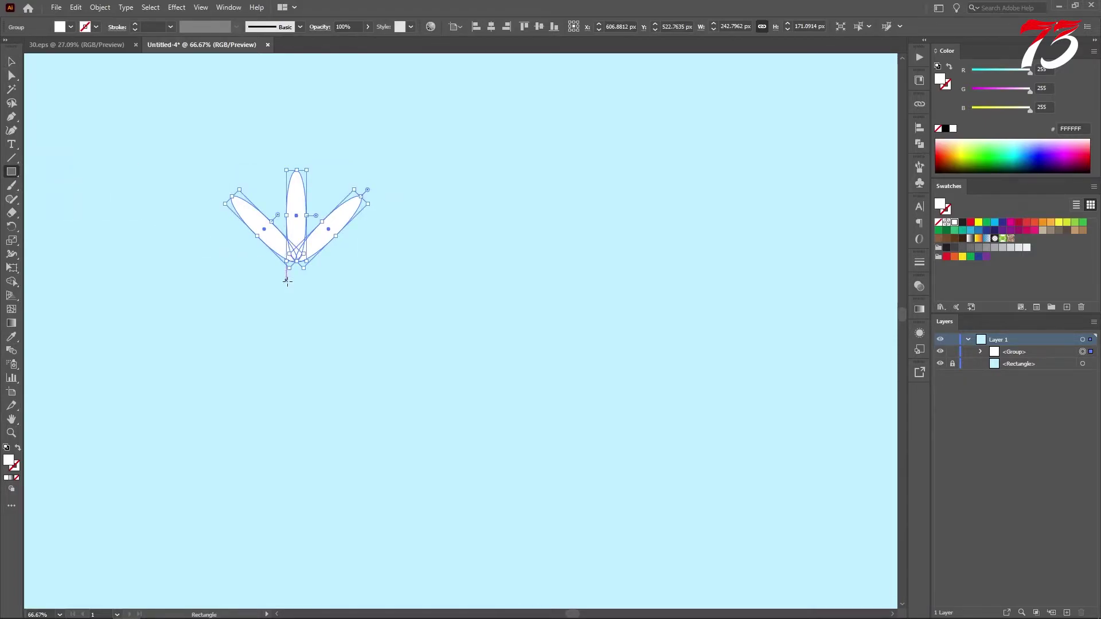
left_click_drag(284, 281, 293, 386)
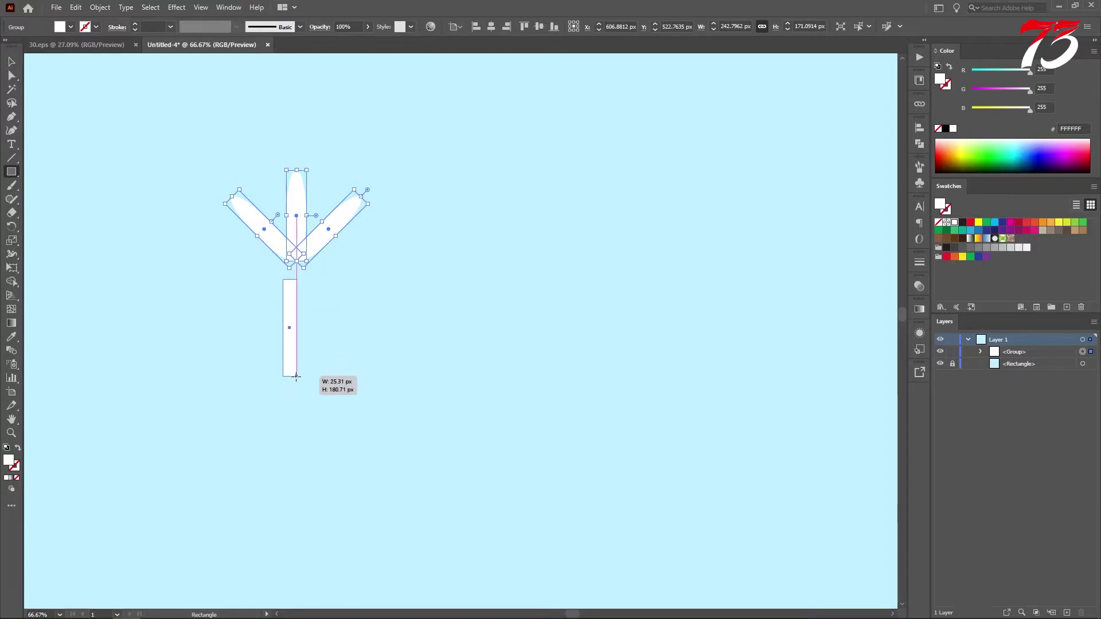
left_click_drag(292, 385, 294, 397)
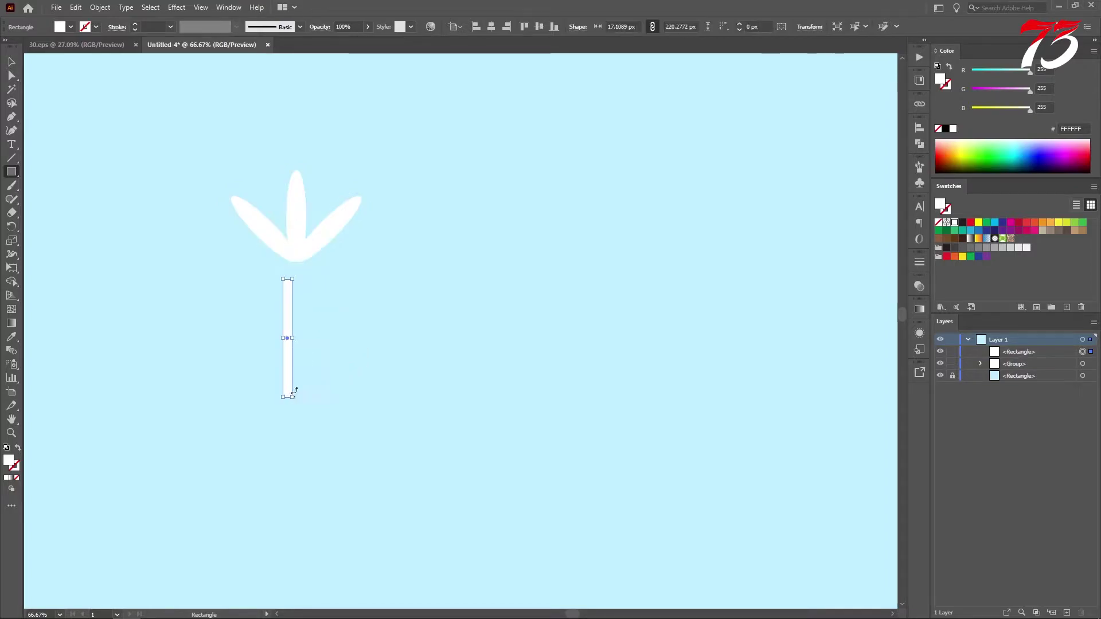
key("v")
left_click_drag(284, 355, 291, 331)
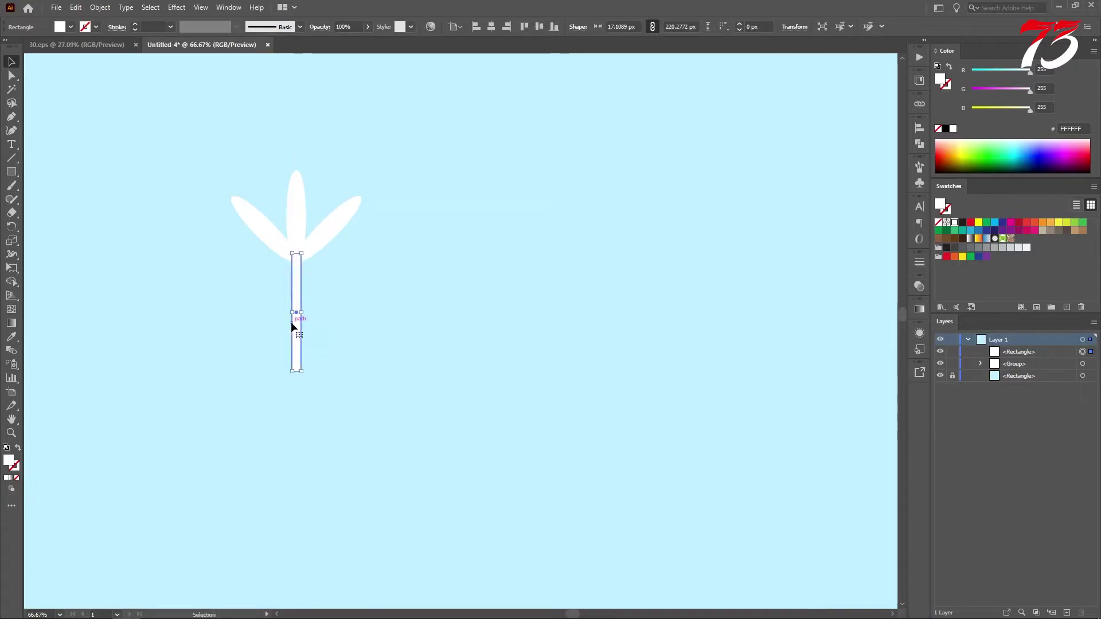
scroll(292, 327, "down", 2)
Lengthen the stem downward and place a copy of the leaf fan lower on it
left_click_drag(238, 239, 370, 385)
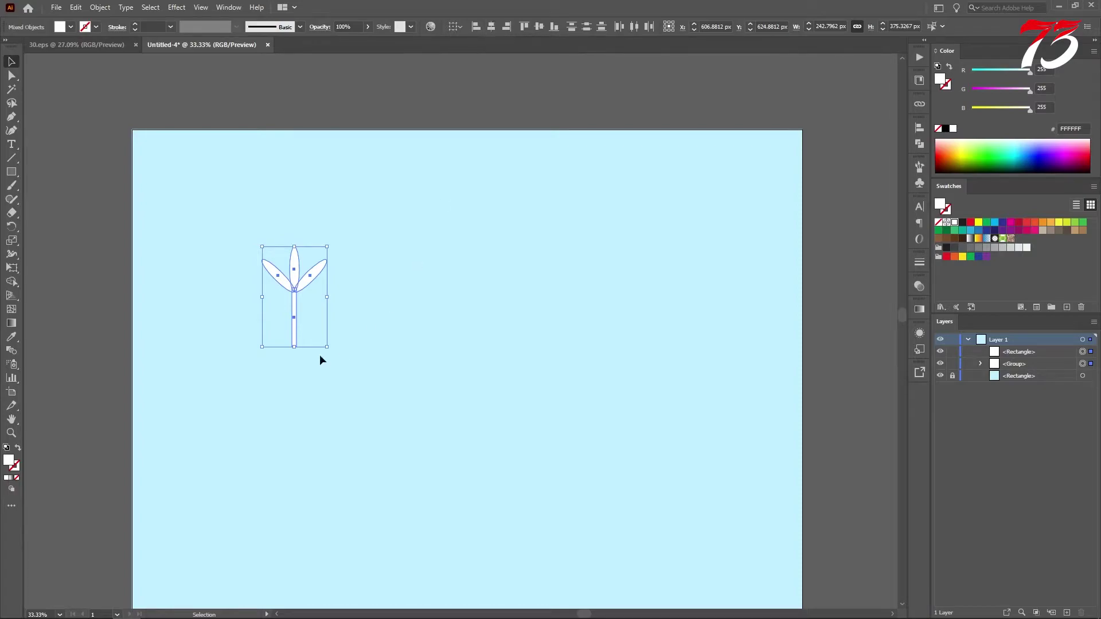
scroll(296, 344, "up", 1)
left_click(348, 400)
scroll(346, 399, "down", 1)
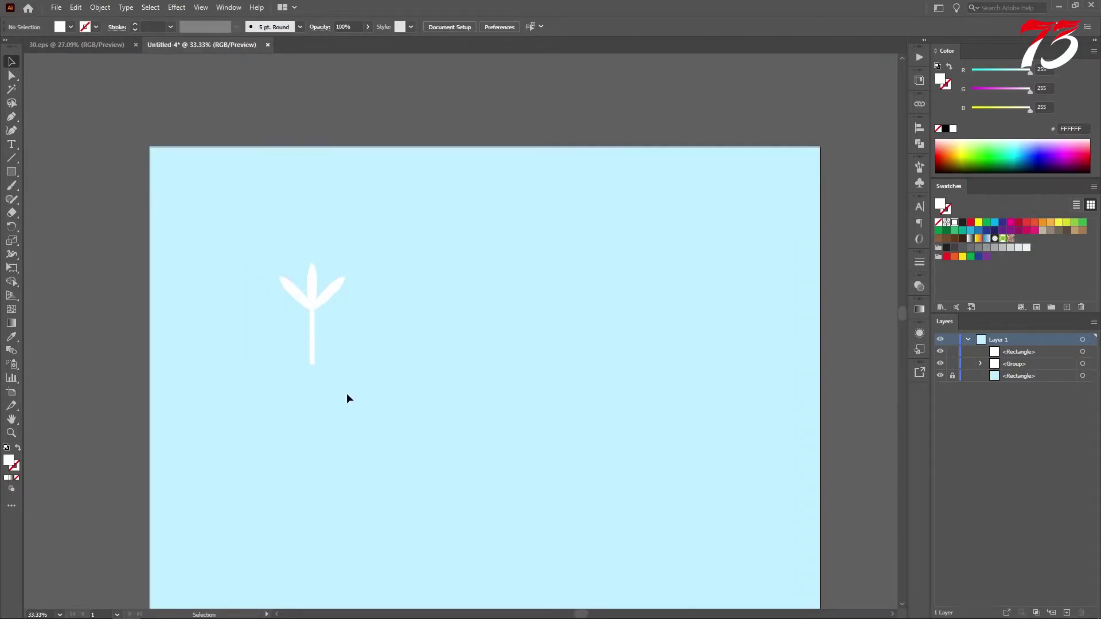
scroll(347, 393, "down", 1)
left_click_drag(371, 341, 370, 340)
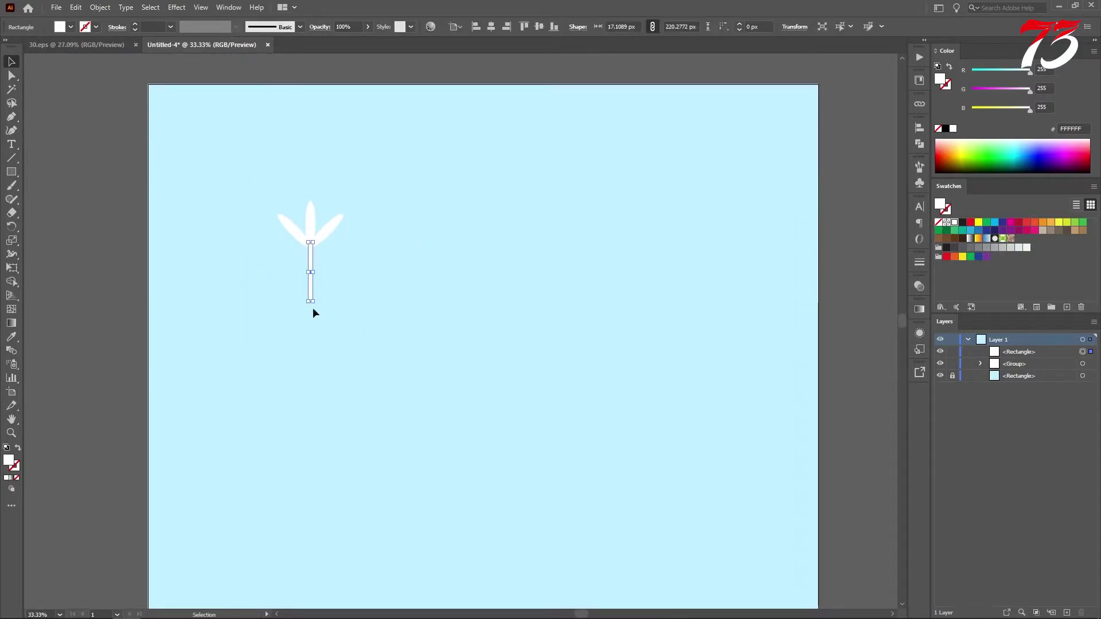
scroll(315, 312, "up", 1)
scroll(311, 300, "up", 2)
left_click_drag(310, 300, 316, 413)
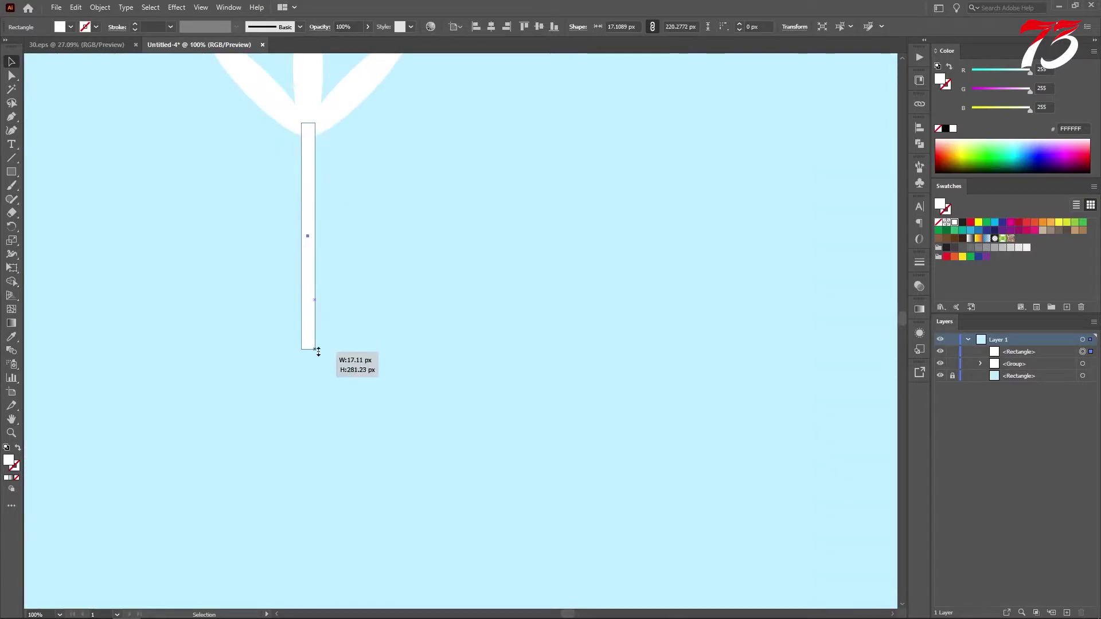
scroll(317, 412, "down", 2)
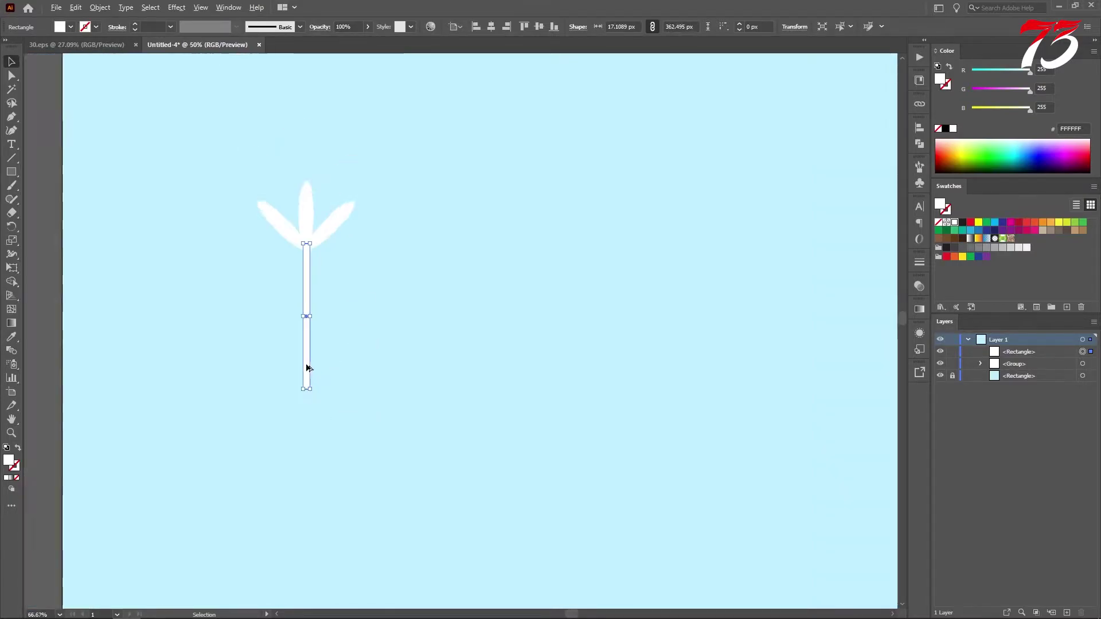
left_click(343, 373)
scroll(343, 374, "down", 1)
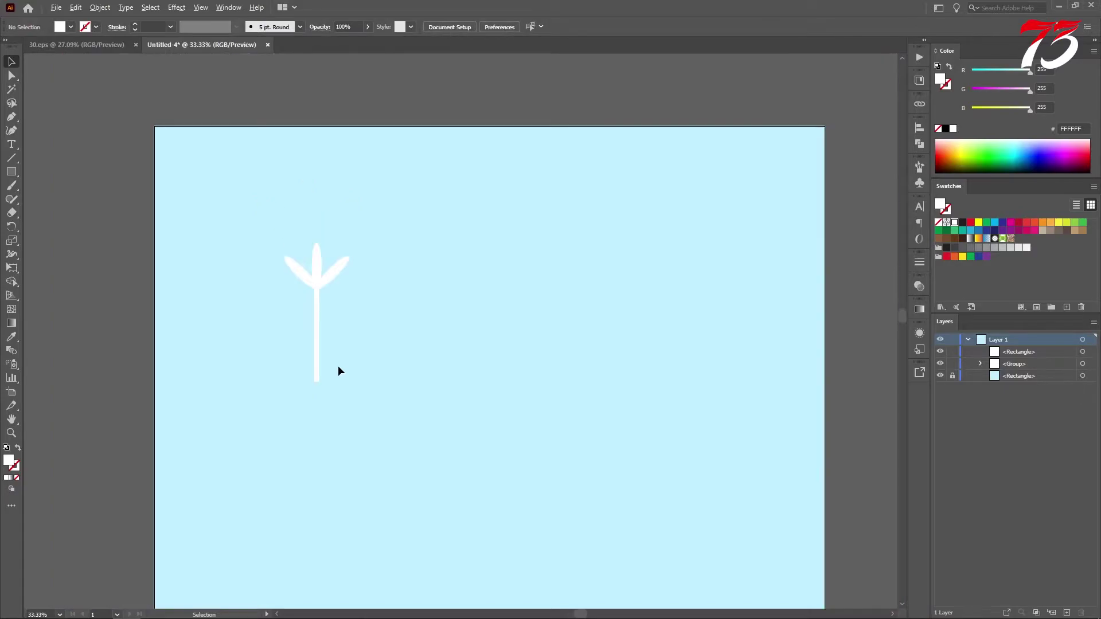
left_click_drag(331, 282, 338, 323)
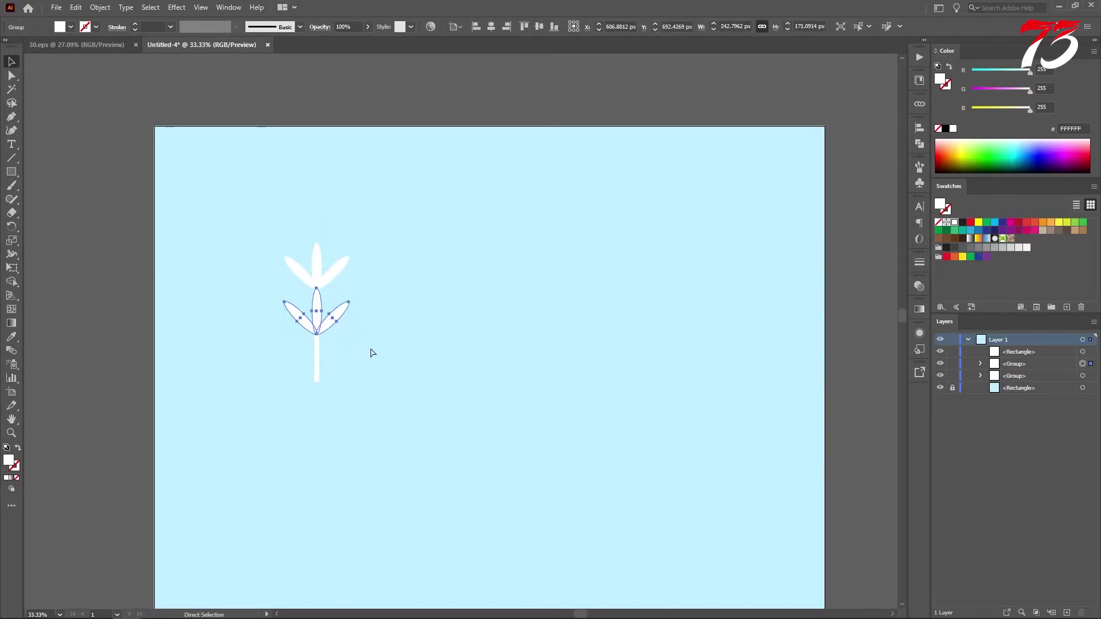
Repeat the leaf fan copy with Ctrl+D and extend the stem to the lowest leaves
key("ctrl+d")
key("ctrl+d")
left_click(397, 388)
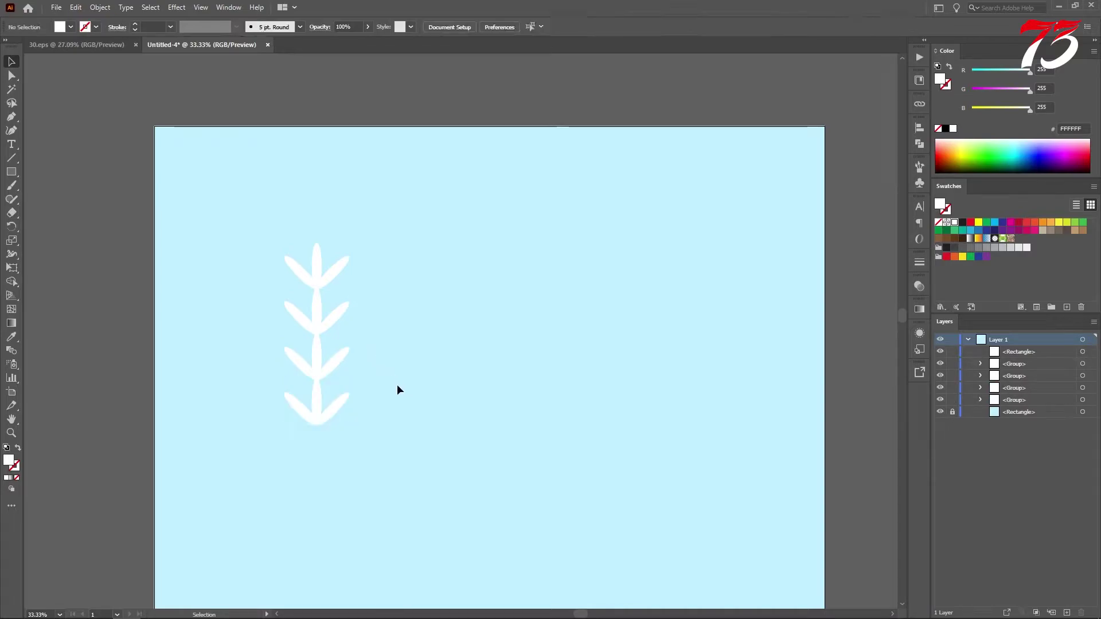
scroll(336, 388, "up", 2)
scroll(323, 387, "up", 1)
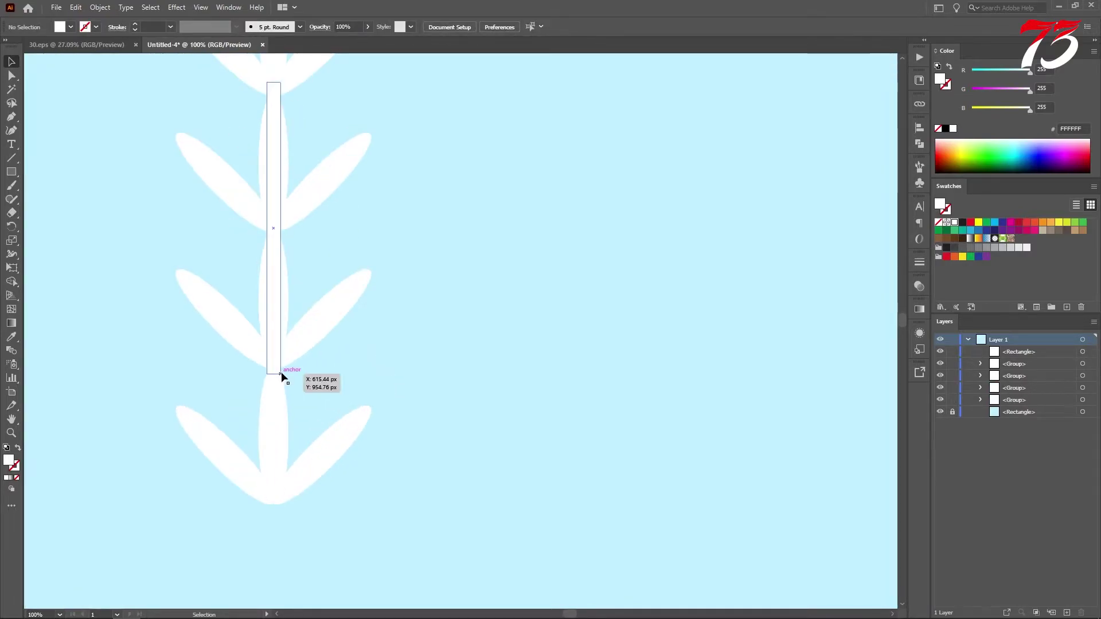
left_click(280, 373)
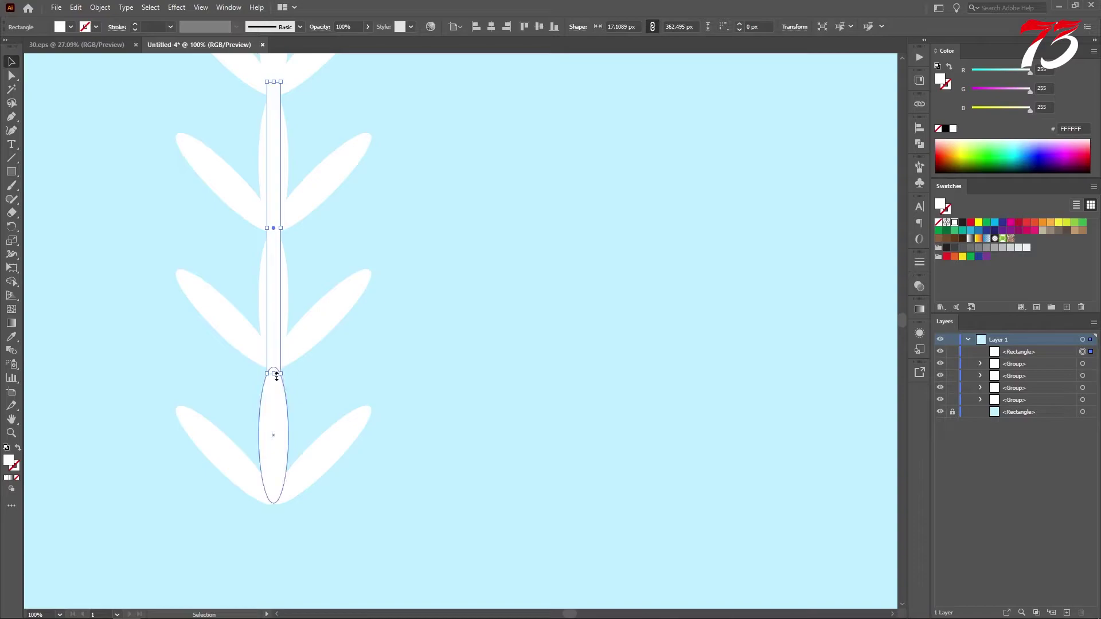
left_click_drag(280, 373, 284, 503)
scroll(311, 388, "down", 2)
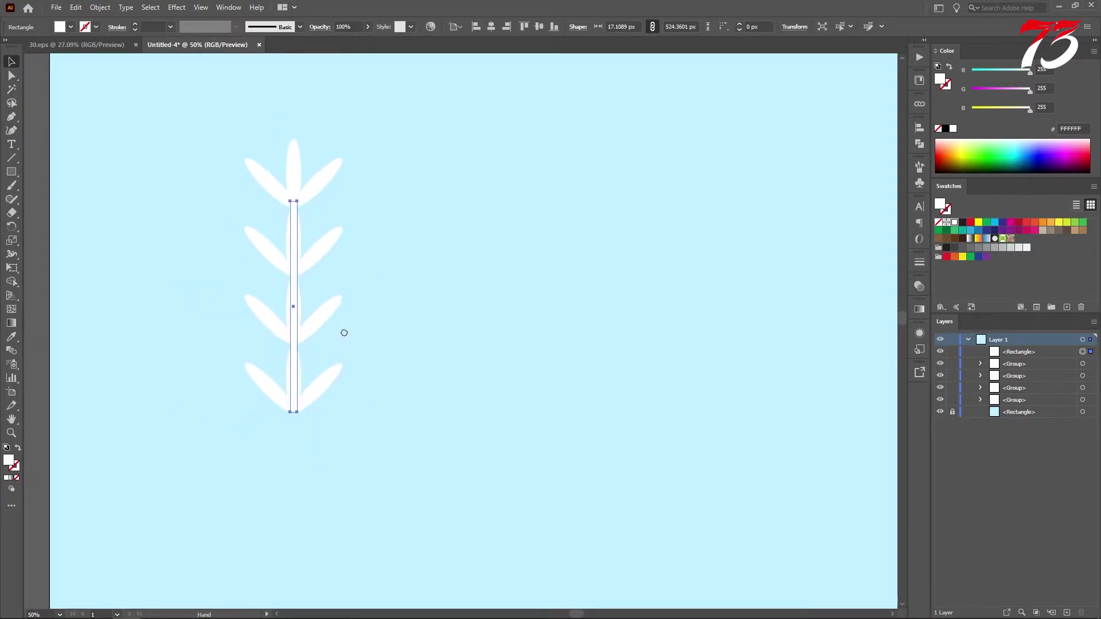
Group the whole branch, centre it horizontally and vertically, and scale it down
left_click_drag(203, 143, 396, 475)
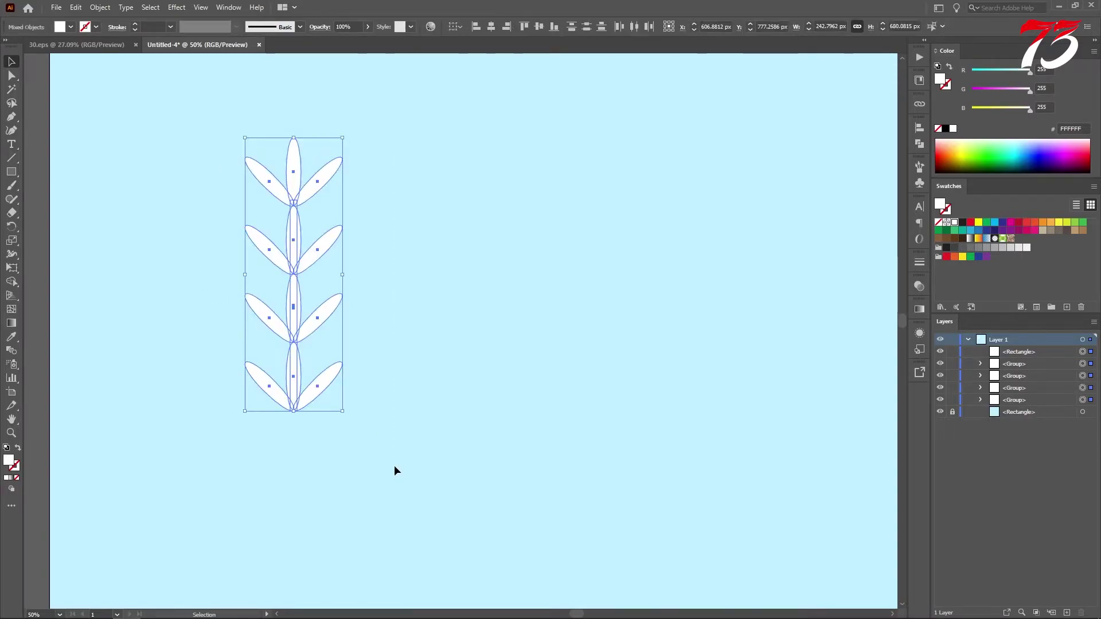
key("ctrl+g")
left_click(492, 28)
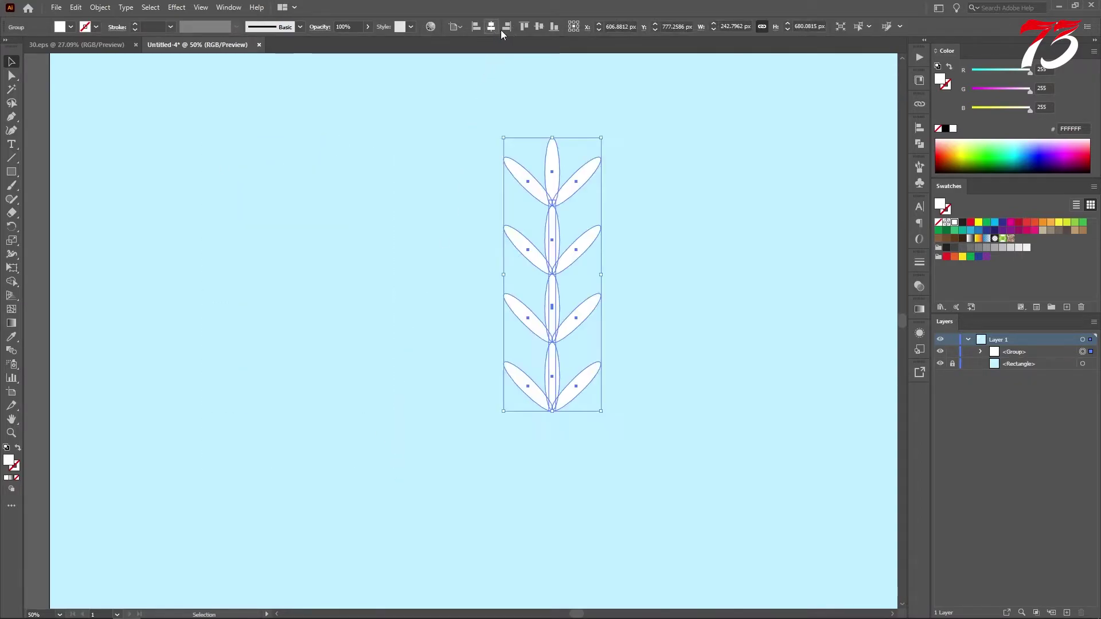
left_click(537, 28)
scroll(557, 268, "down", 2)
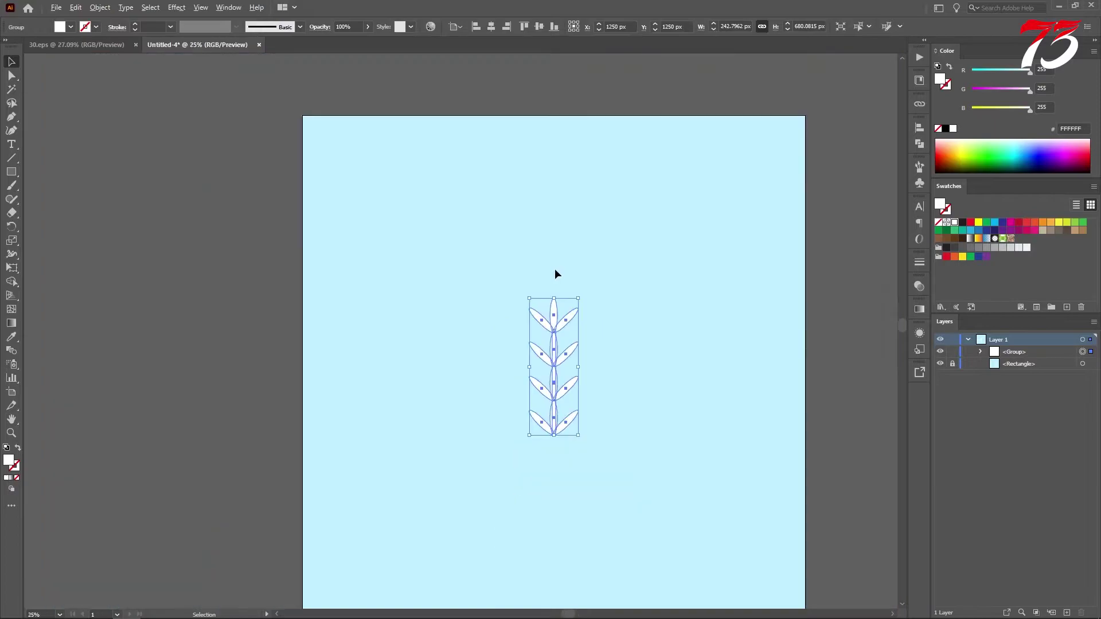
mouse_move(555, 269)
left_mouse_down()
mouse_move(469, 310)
mouse_move(461, 293)
left_mouse_up()
scroll(442, 362, "up", 1)
scroll(442, 361, "up", 1)
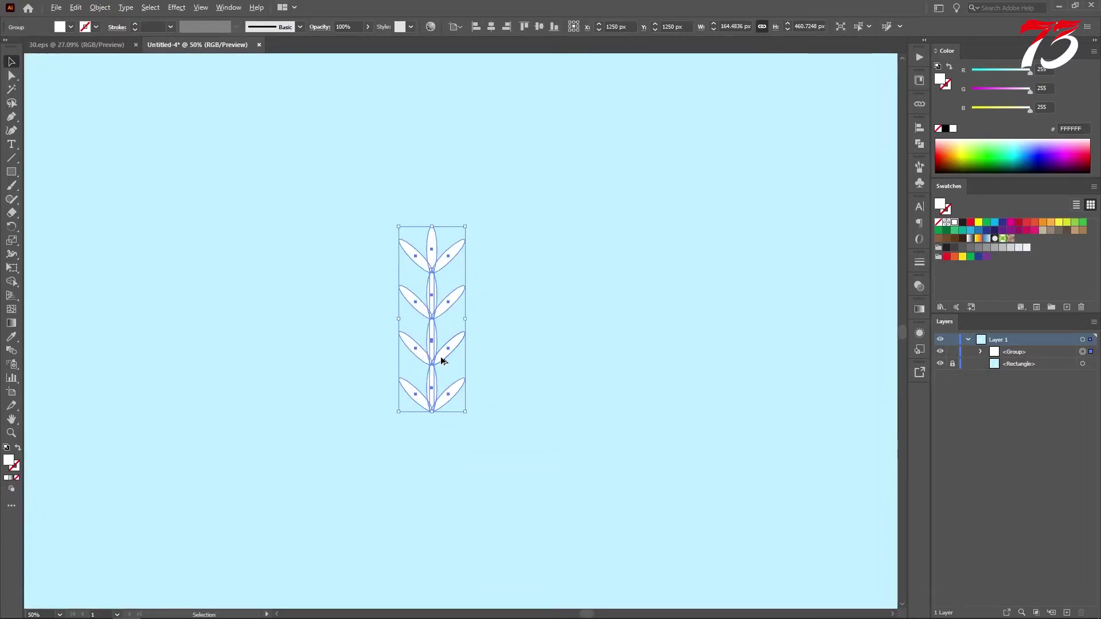
mouse_move(428, 335)
left_mouse_down()
mouse_move(375, 320)
mouse_move(370, 259)
left_mouse_up()
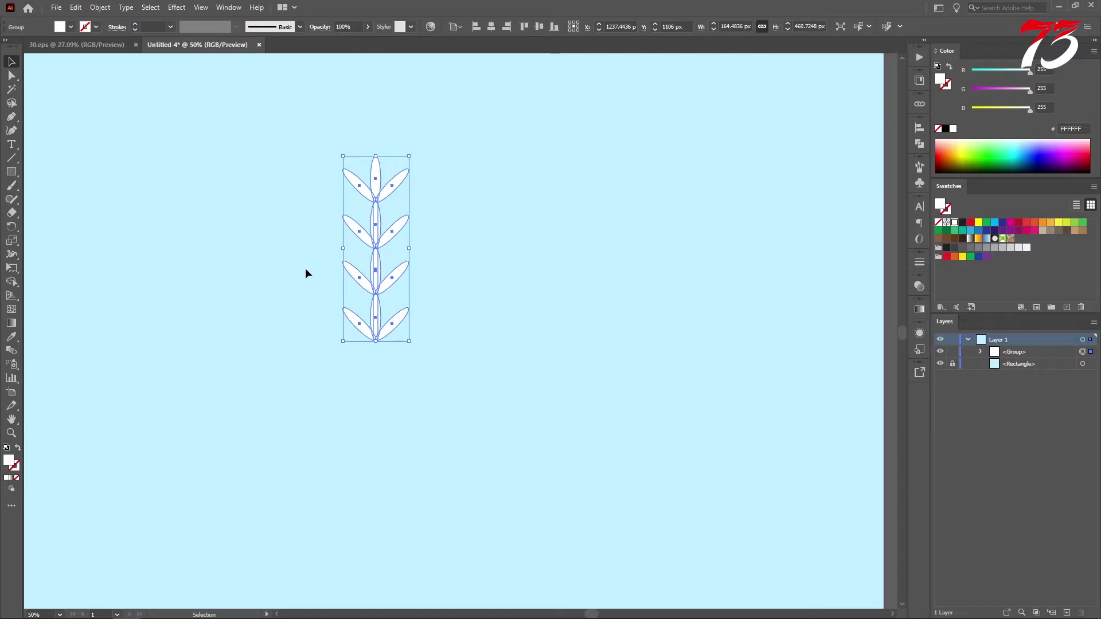
Rotate copies of the branch around its base, repeating with Ctrl+D to form eight arms
key("r")
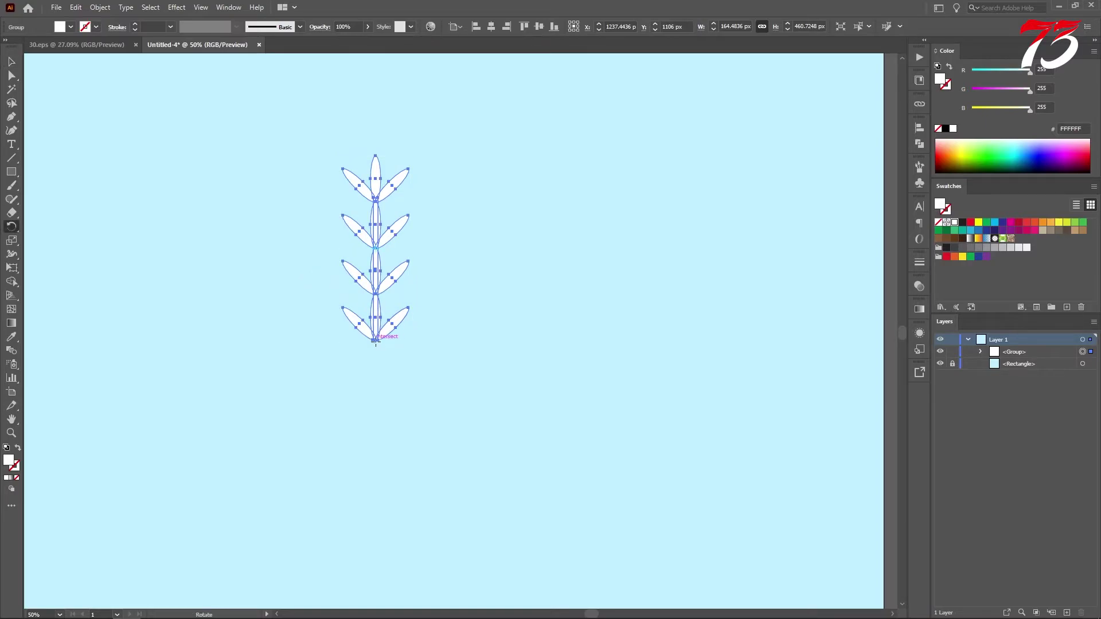
left_click(376, 341)
left_click_drag(379, 303, 426, 320)
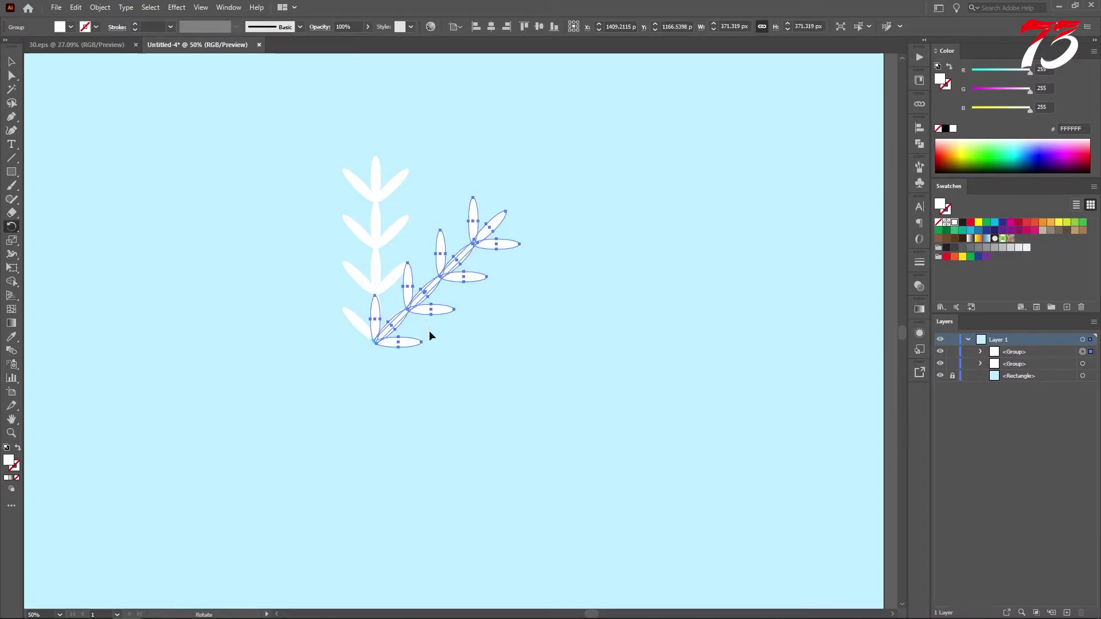
key("v")
key("ctrl+d")
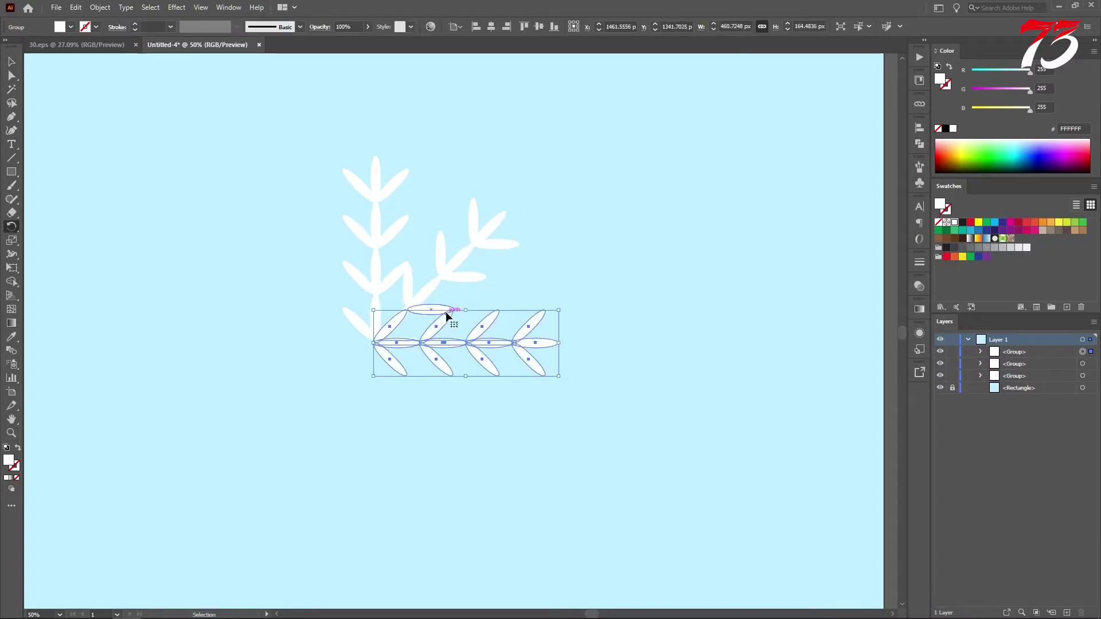
key("ctrl+d")
key("ctrl+d")
key("ctrl+d")
key("ctrl+d")
key("ctrl+d")
key("r")
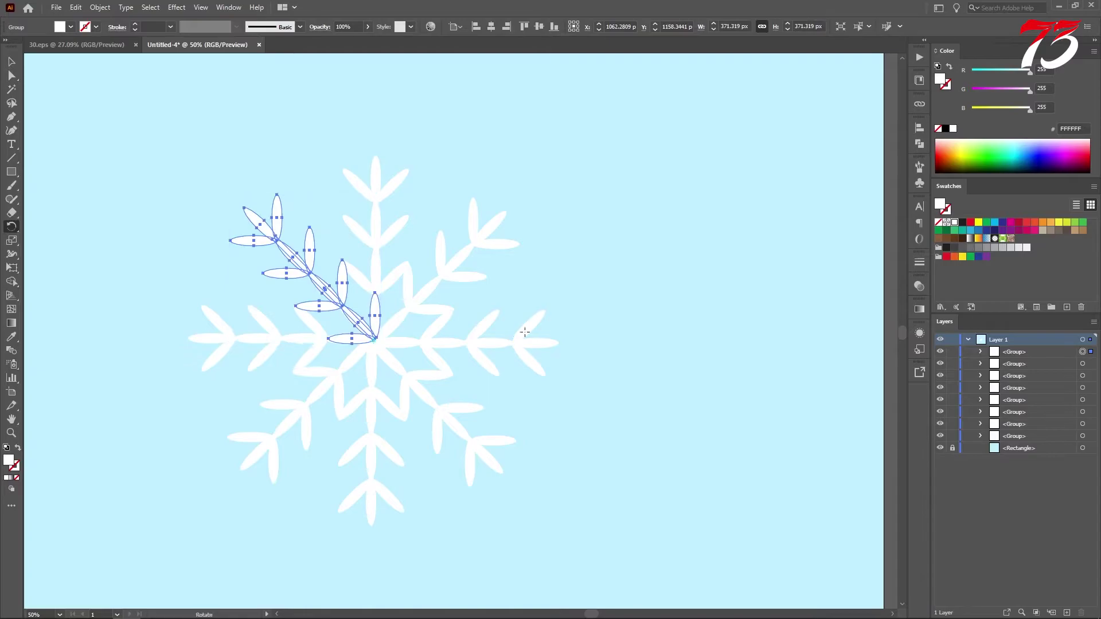
key("v")
Group all eight arms and centre the snowflake horizontally and vertically
left_click(637, 303)
scroll(622, 303, "down", 1)
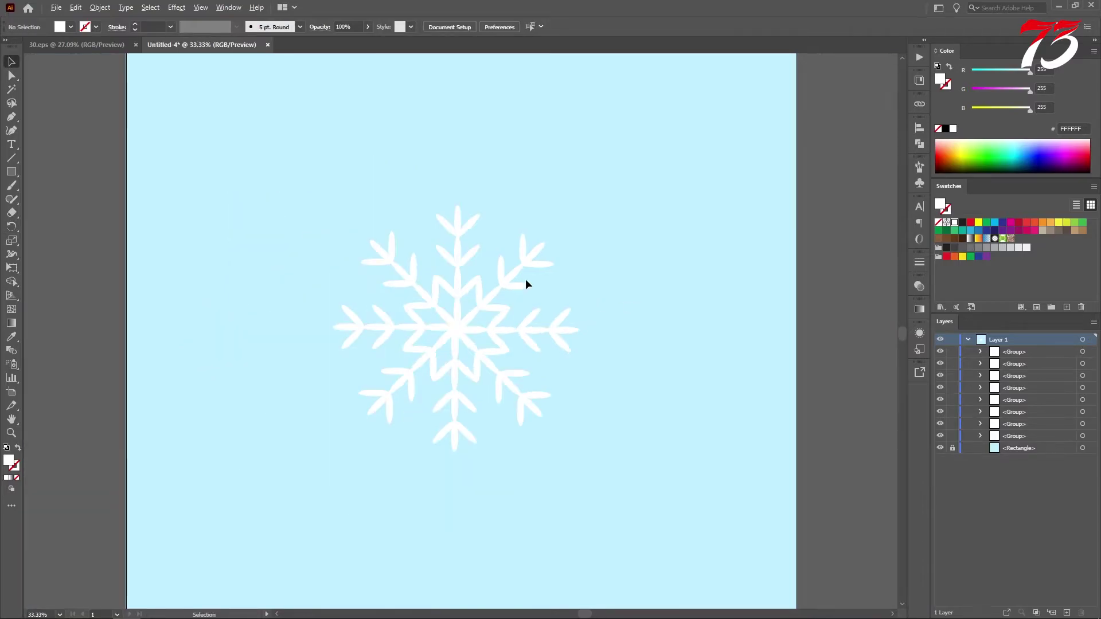
left_click_drag(411, 280, 676, 476)
key("ctrl+g")
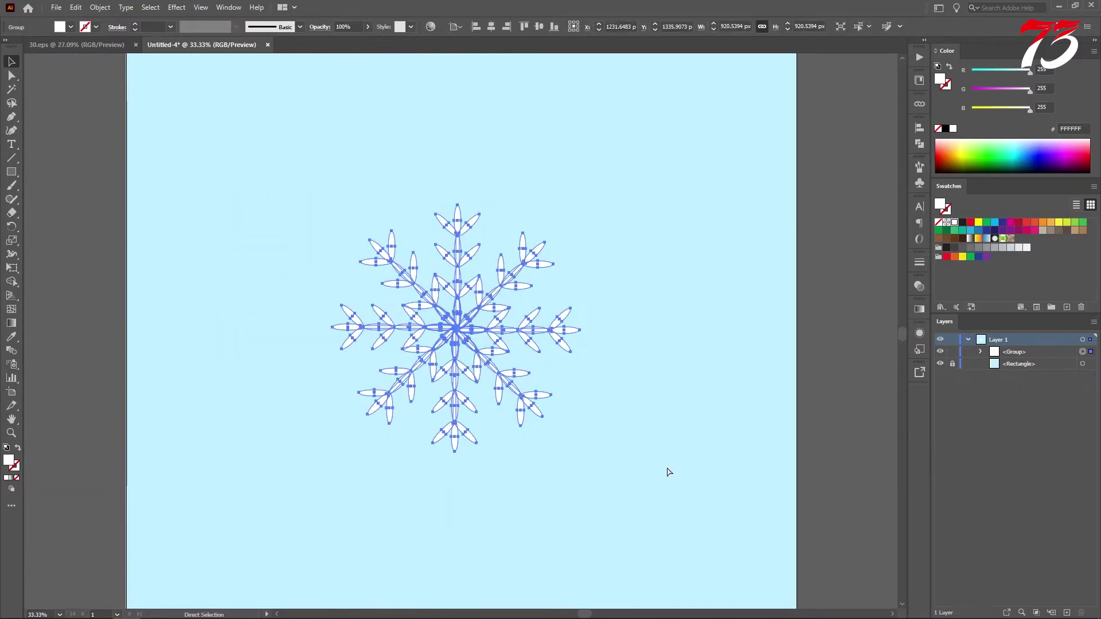
left_click(492, 27)
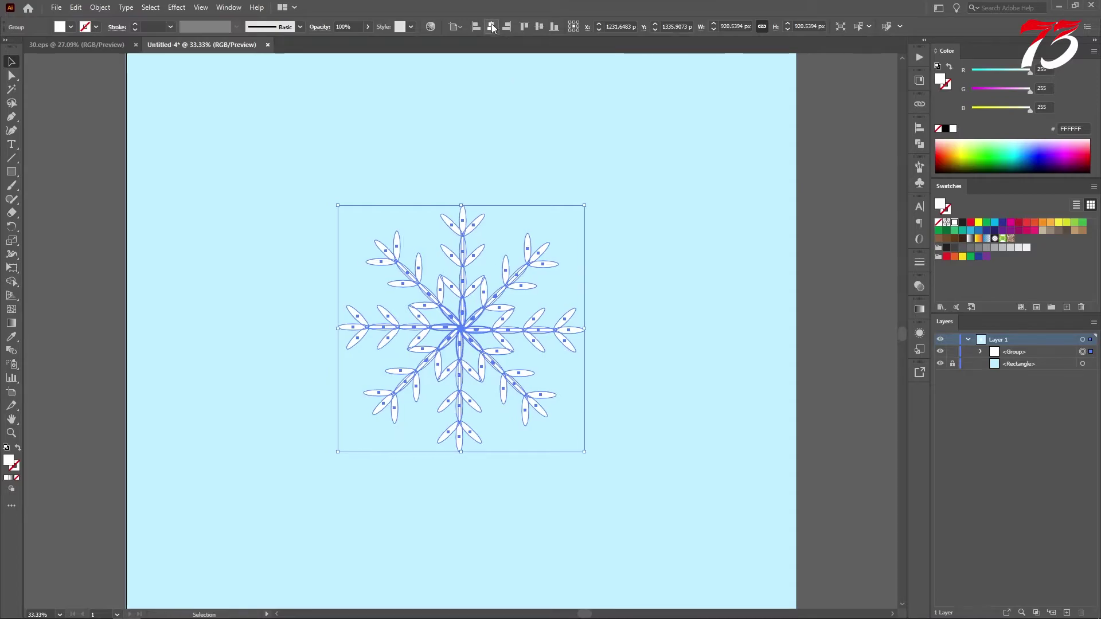
left_click(536, 28)
left_click(634, 255)
scroll(594, 277, "up", 1)
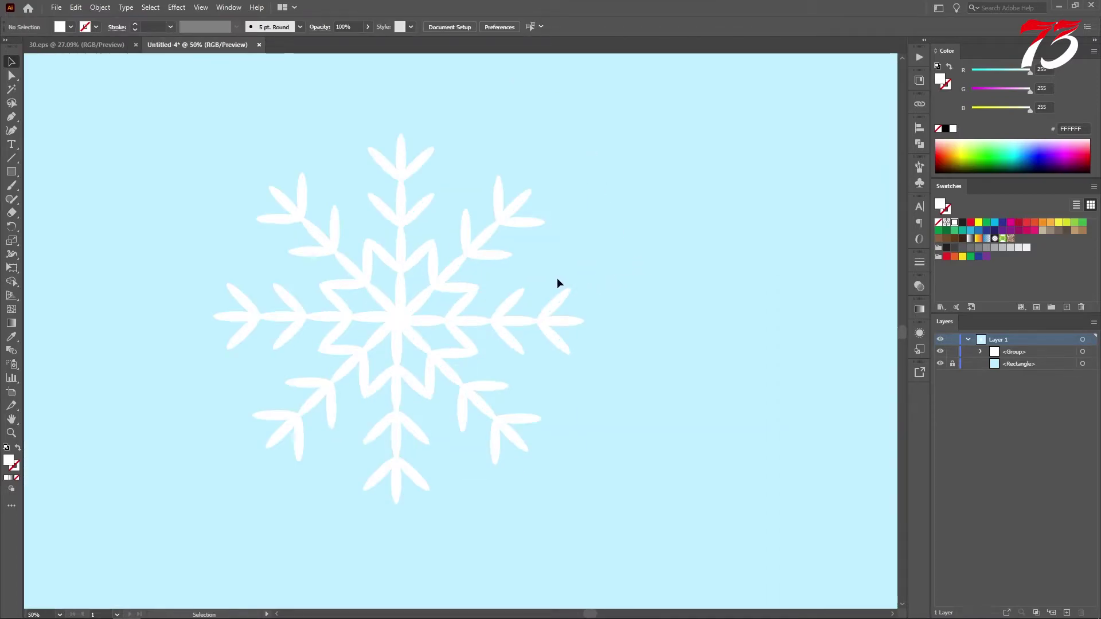
Move the snowflake to the artboard's top-left corner and shrink it
left_click_drag(559, 282, 603, 310)
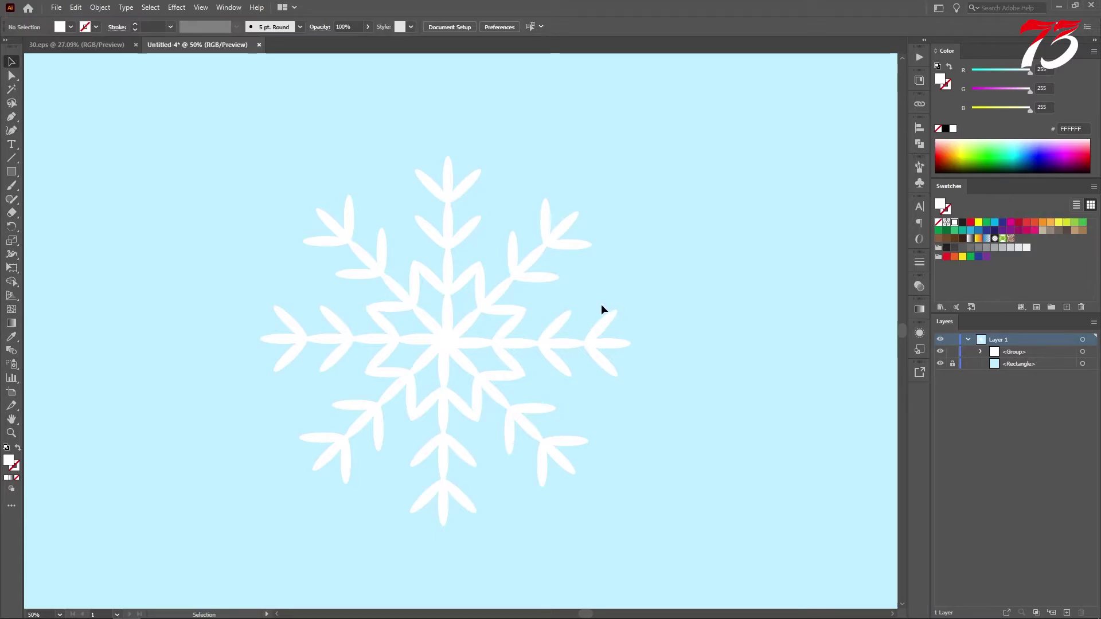
scroll(603, 310, "down", 2)
left_click_drag(524, 332, 402, 190)
left_click_drag(488, 279, 405, 227)
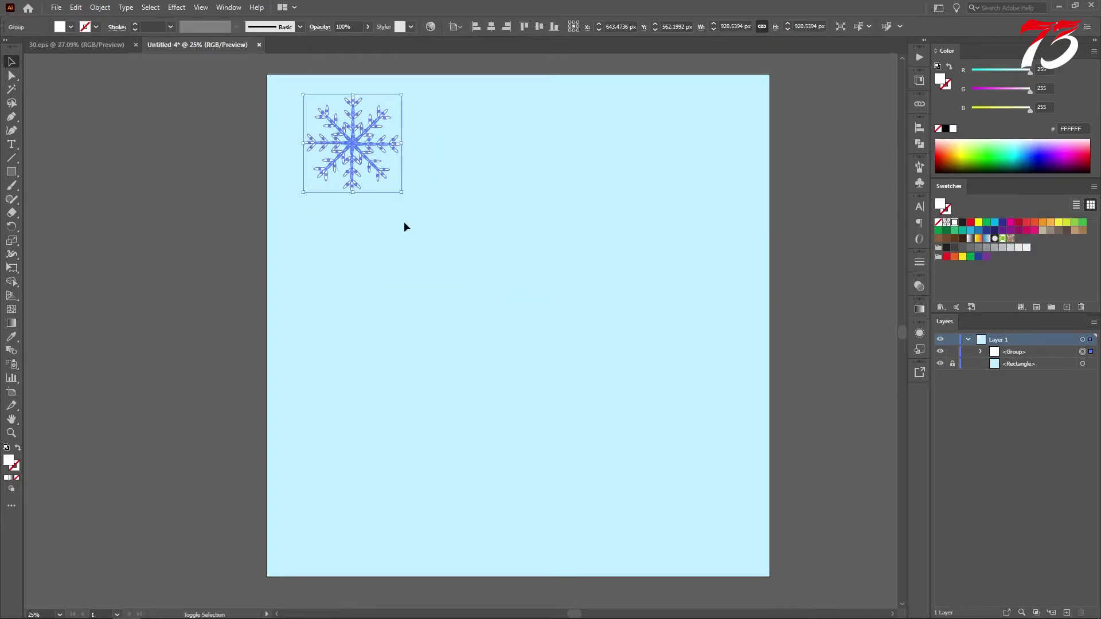
left_click(436, 231)
Draw a tall thin white rectangle in the middle of the artboard
left_click(11, 174)
left_click_drag(351, 143, 373, 265)
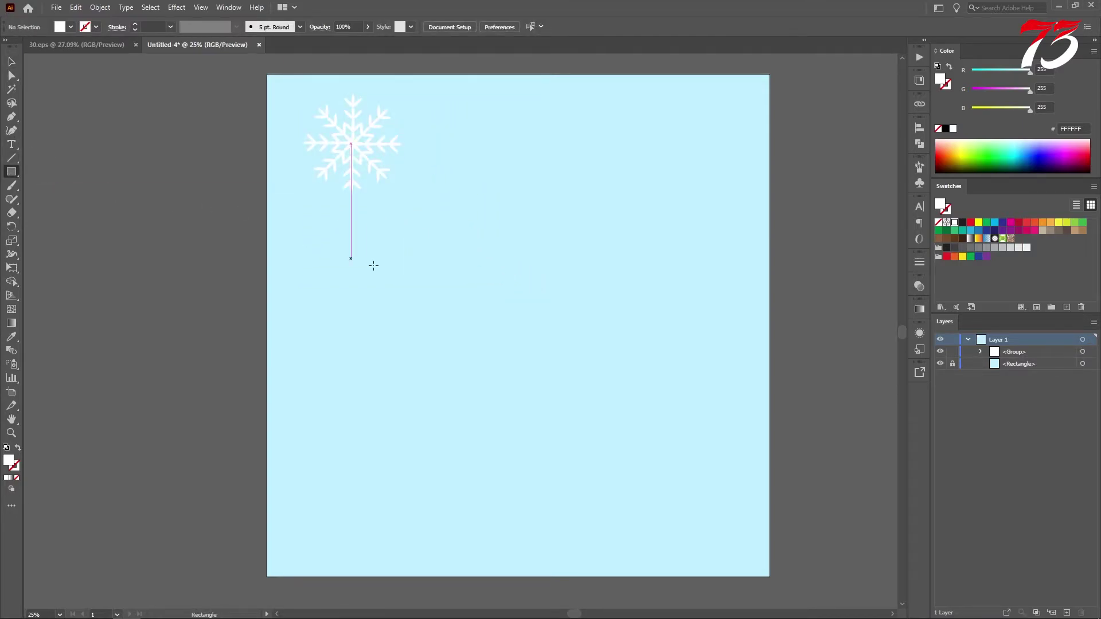
left_click_drag(460, 229, 471, 368)
key("b")
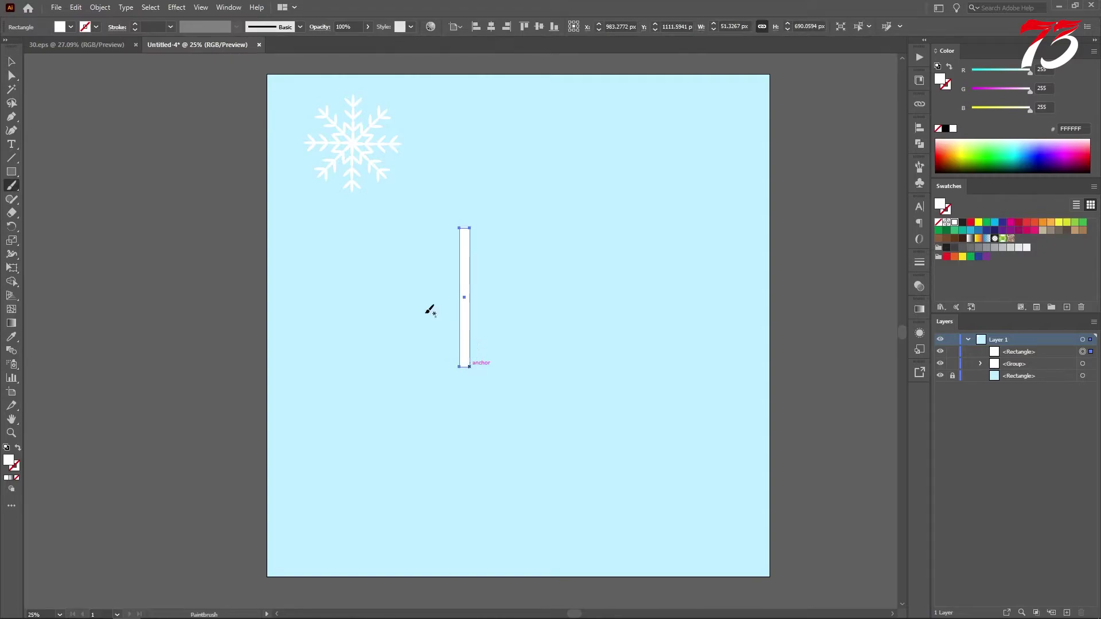
left_click_drag(11, 177, 61, 204)
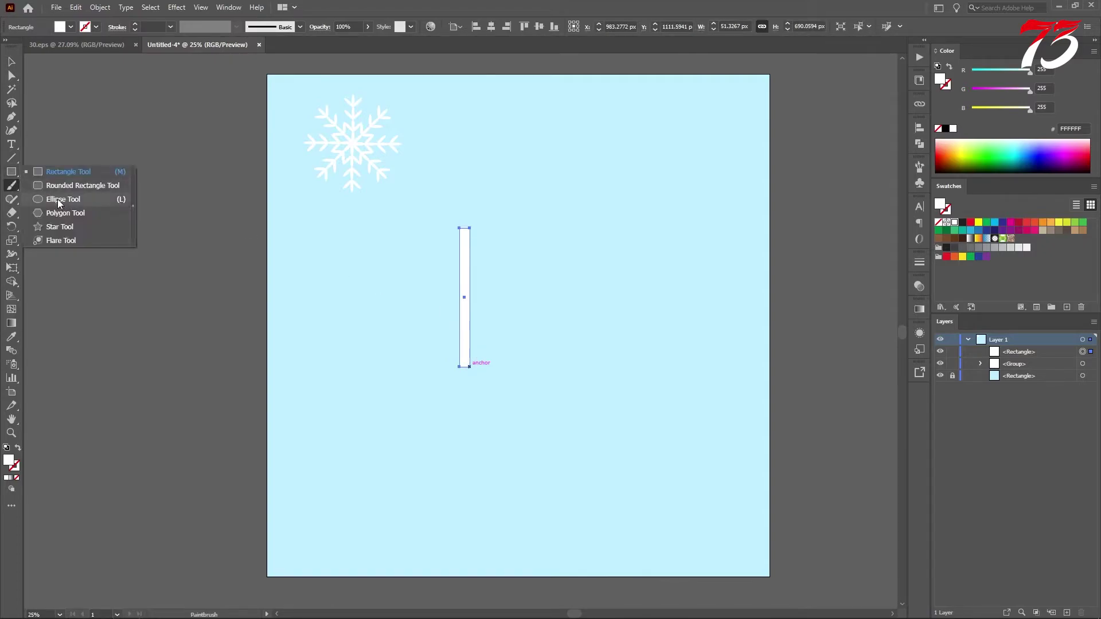
scroll(479, 229, "up", 2)
scroll(465, 230, "up", 1)
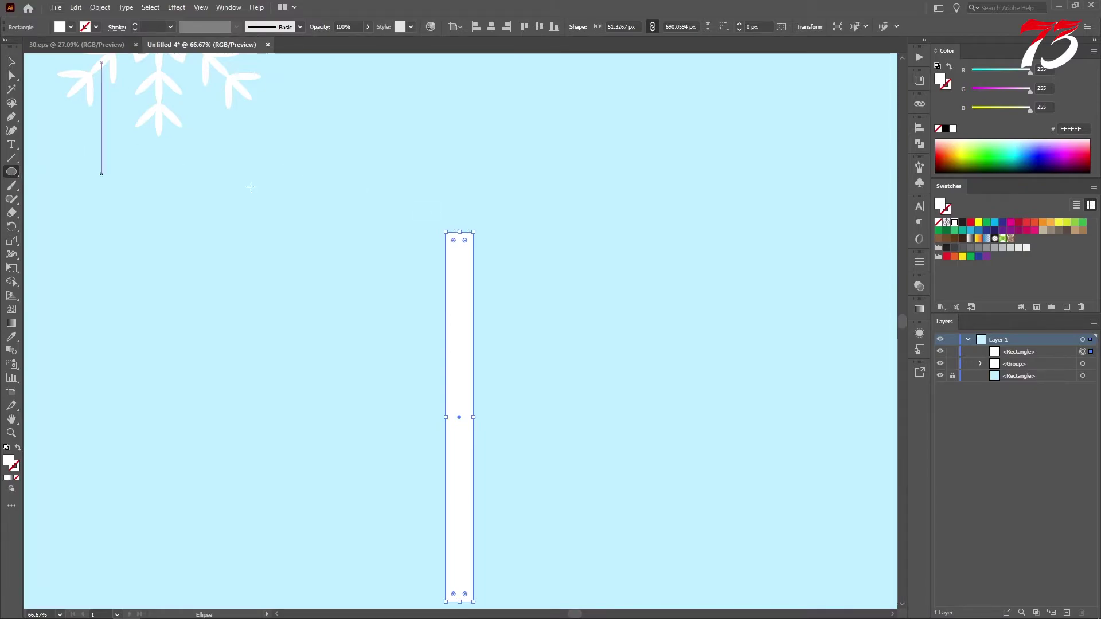
Draw a circle, make it a white 20 pt ring without fill, and place it atop the rectangle
left_click_drag(428, 179, 473, 211)
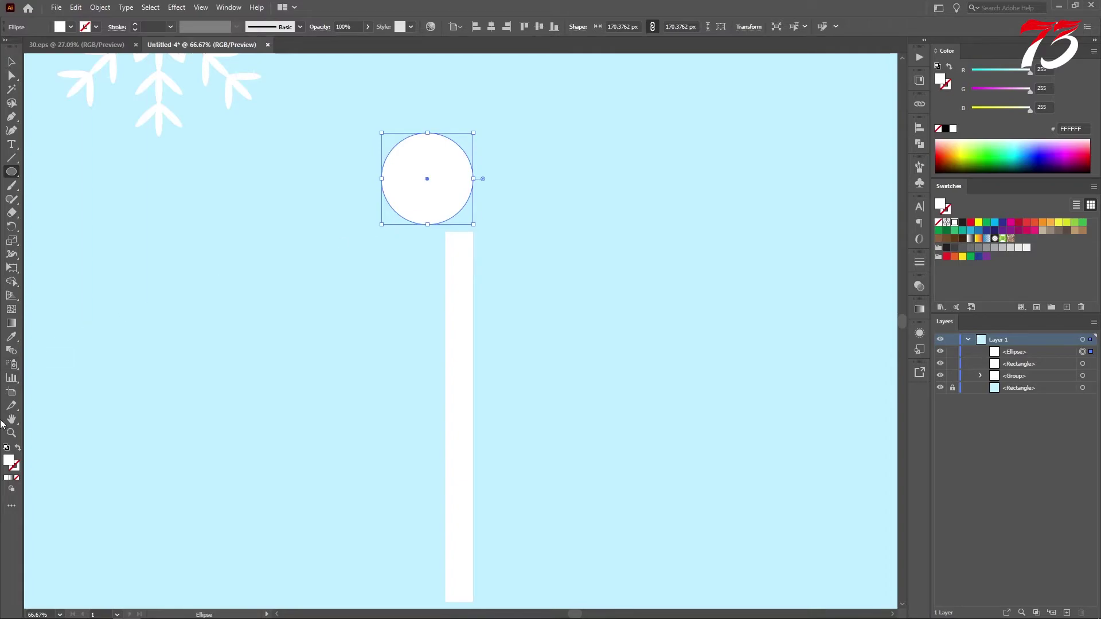
left_click(19, 448)
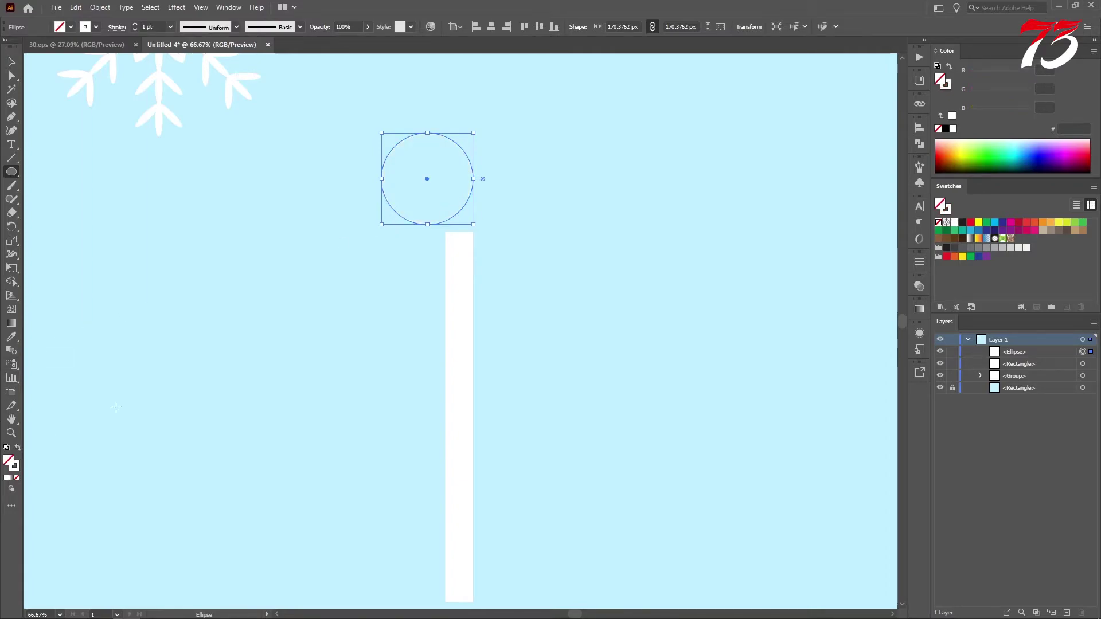
left_click(149, 27)
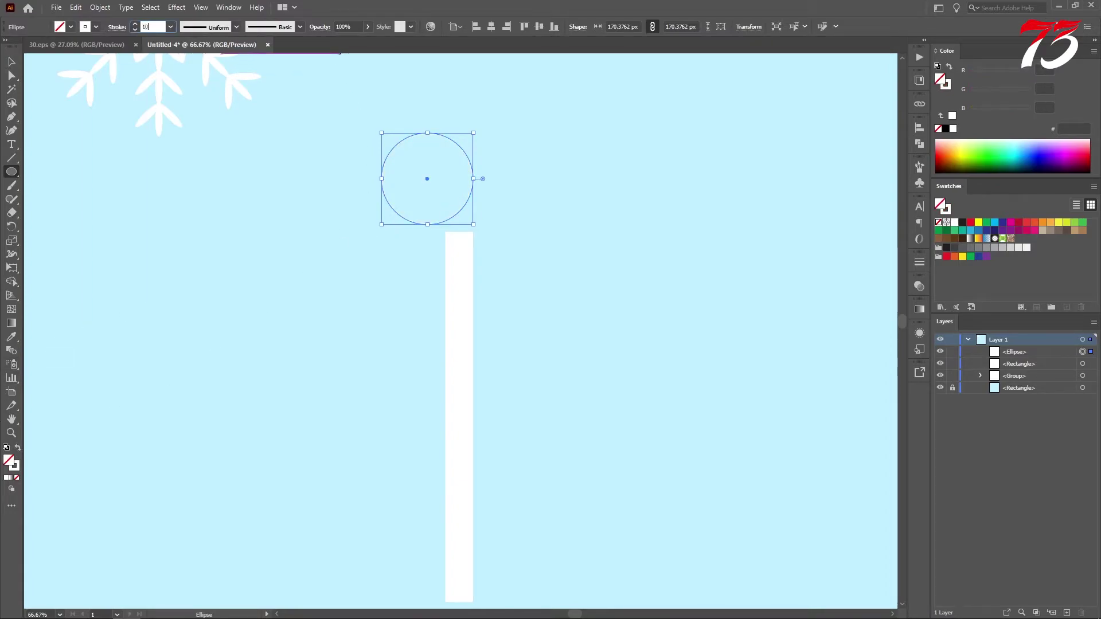
key("Return")
type("20")
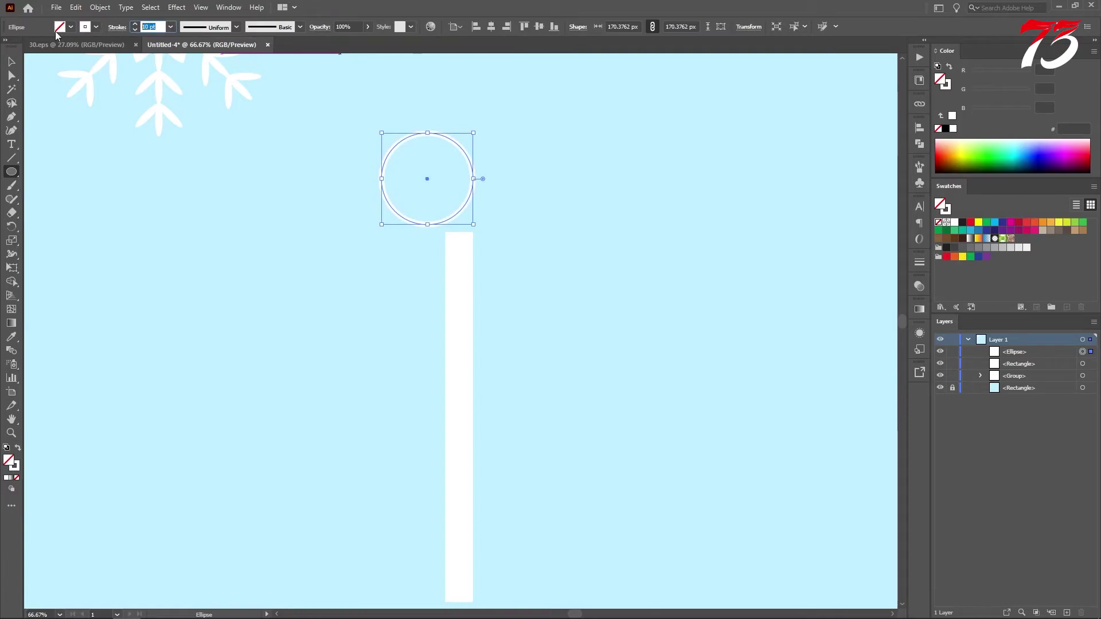
key("Return")
key("v")
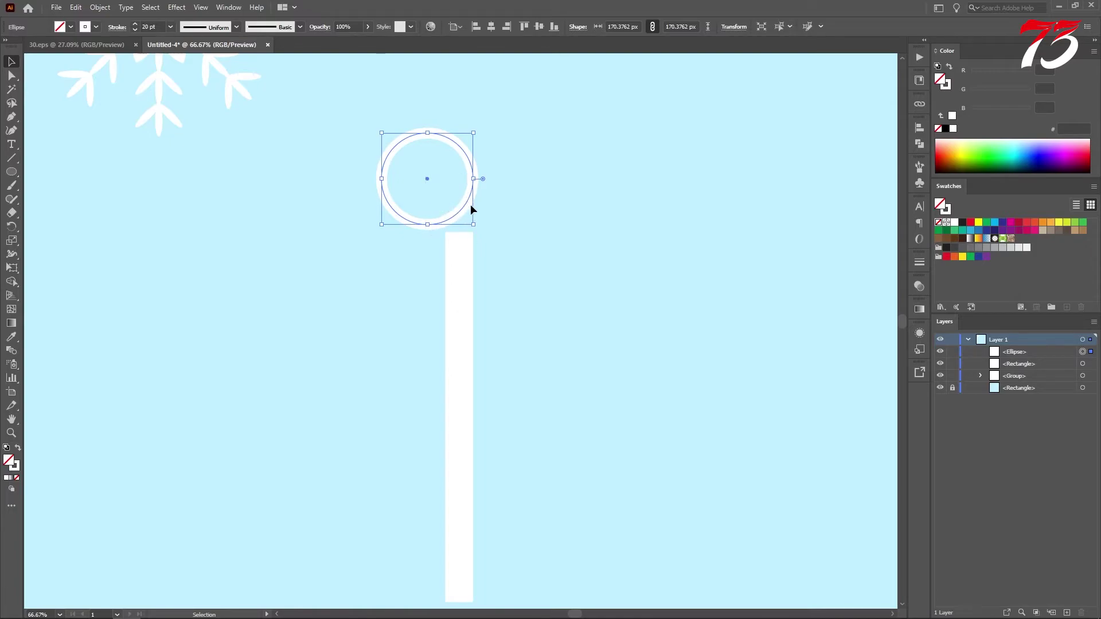
left_click_drag(425, 182, 460, 233)
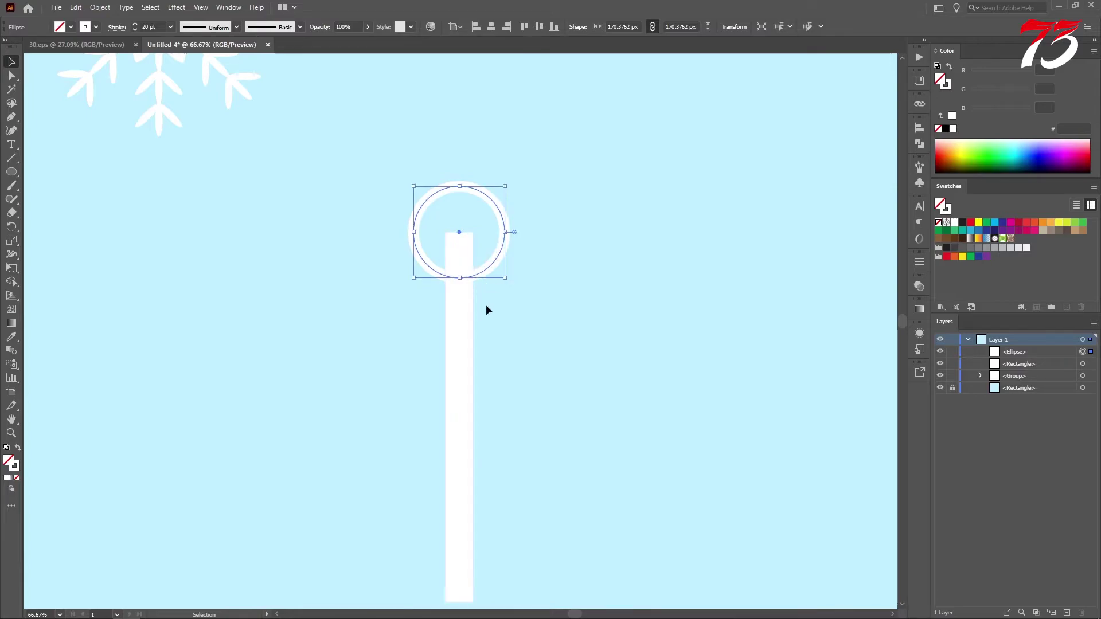
Narrow the tall rectangle into a slim stem beneath the ring
left_click(473, 412)
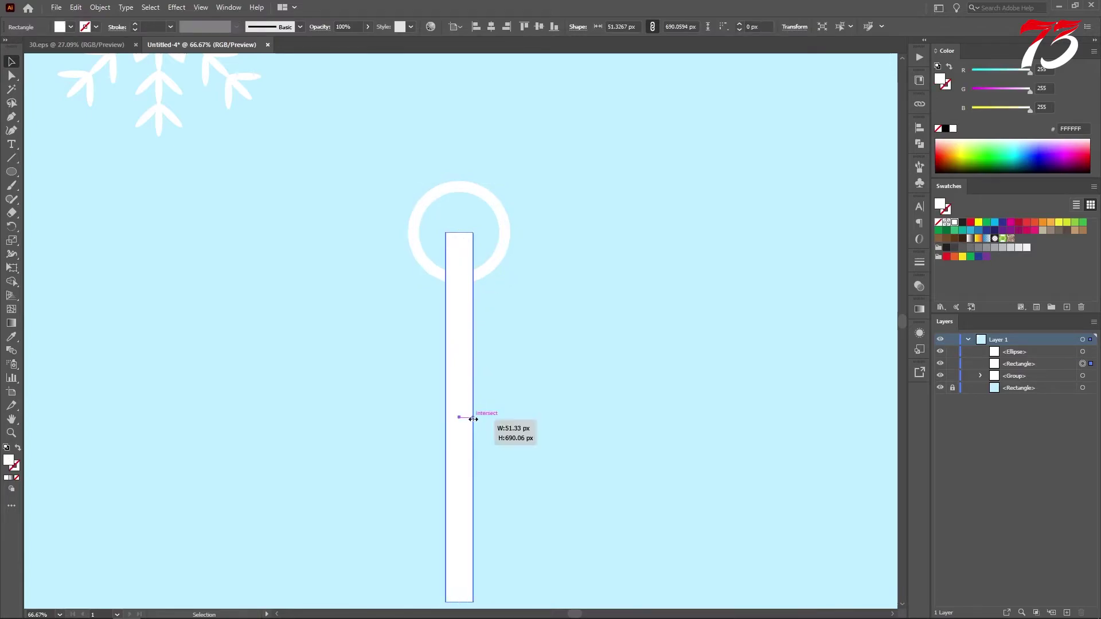
left_click_drag(476, 419, 467, 417)
left_click(517, 406)
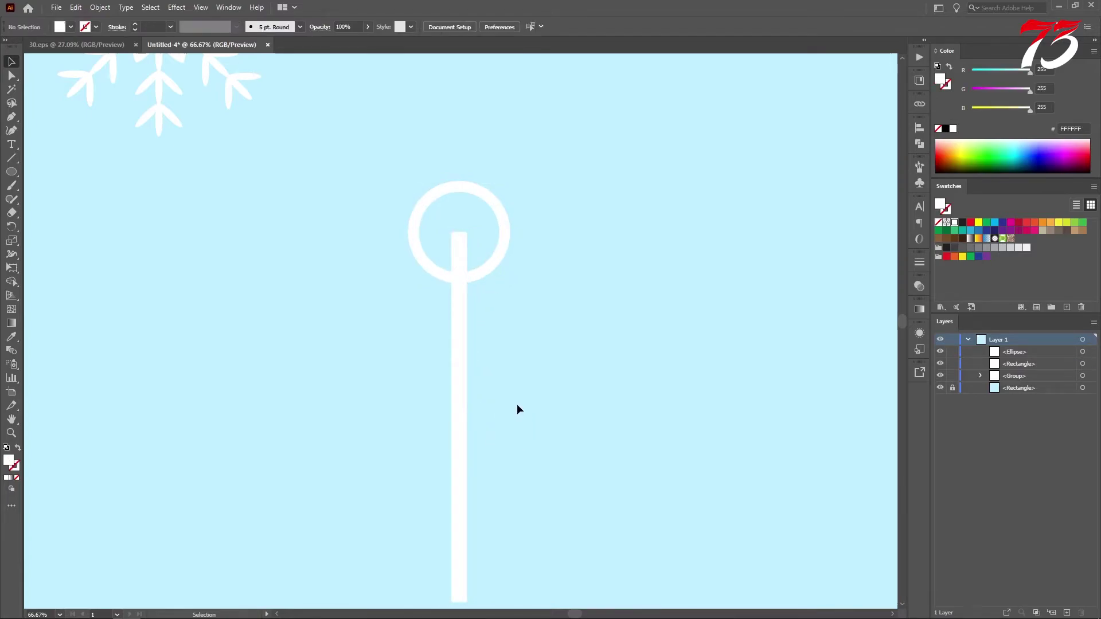
scroll(517, 403, "down", 1, "alt")
left_click_drag(516, 381, 470, 385)
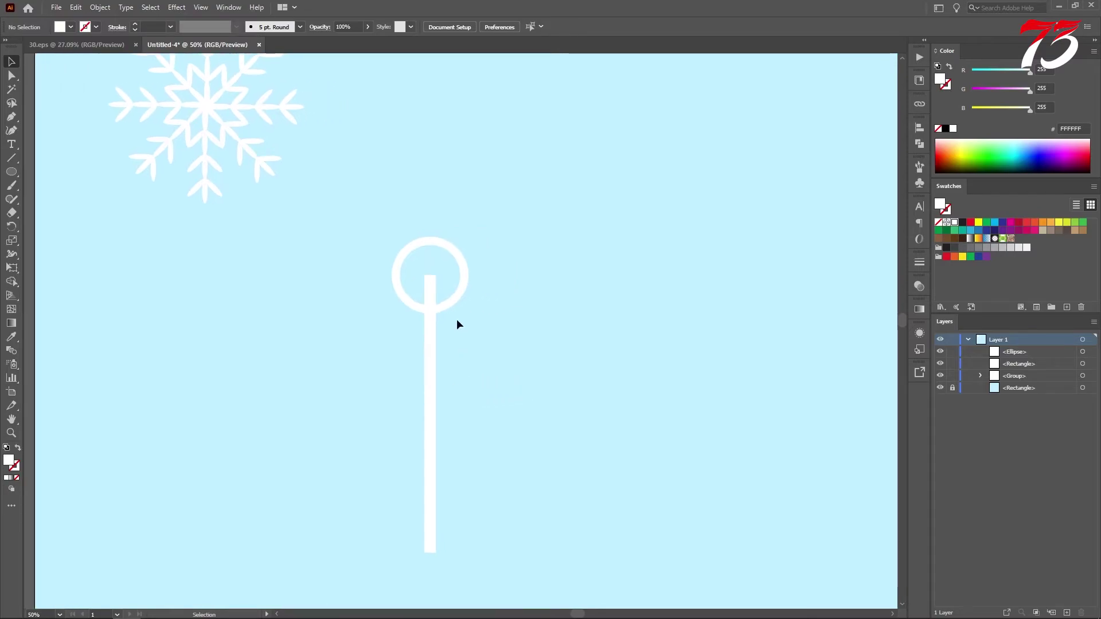
Draw a narrow white ellipse as a leaf and zoom in on it
left_click(12, 171)
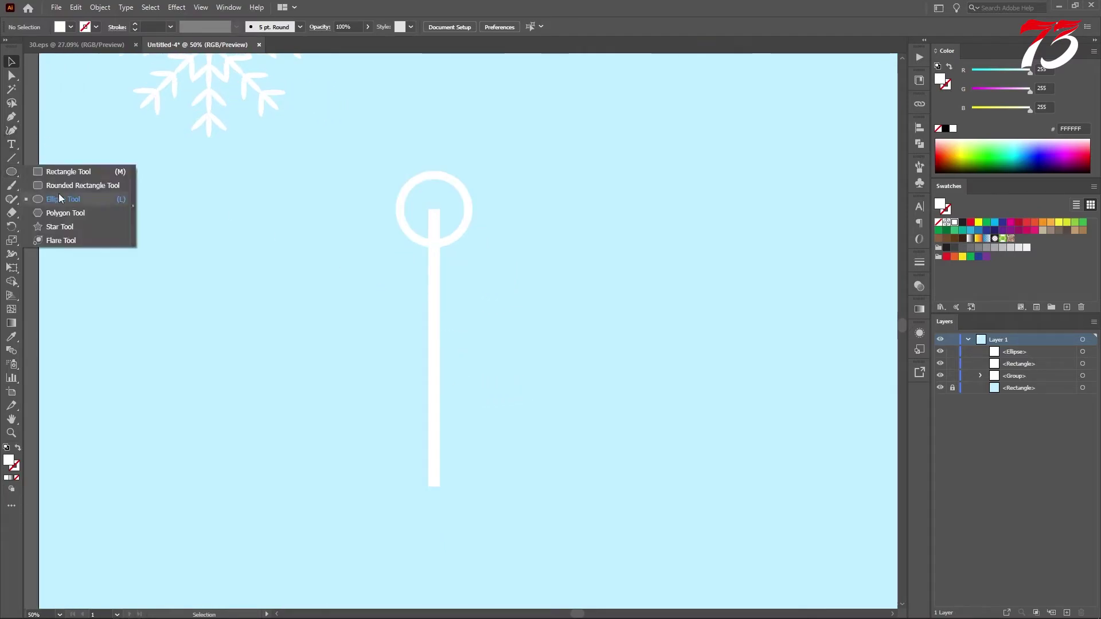
left_click(61, 199)
mouse_move(330, 262)
left_mouse_down()
mouse_move(346, 324)
mouse_move(351, 305)
mouse_move(537, 277)
mouse_move(564, 308)
left_mouse_up()
key("v")
key("ctrl+plus")
Tilt the leaf outward from its bottom tip and add a mirrored rotated copy on the left
key("r")
left_click(531, 331)
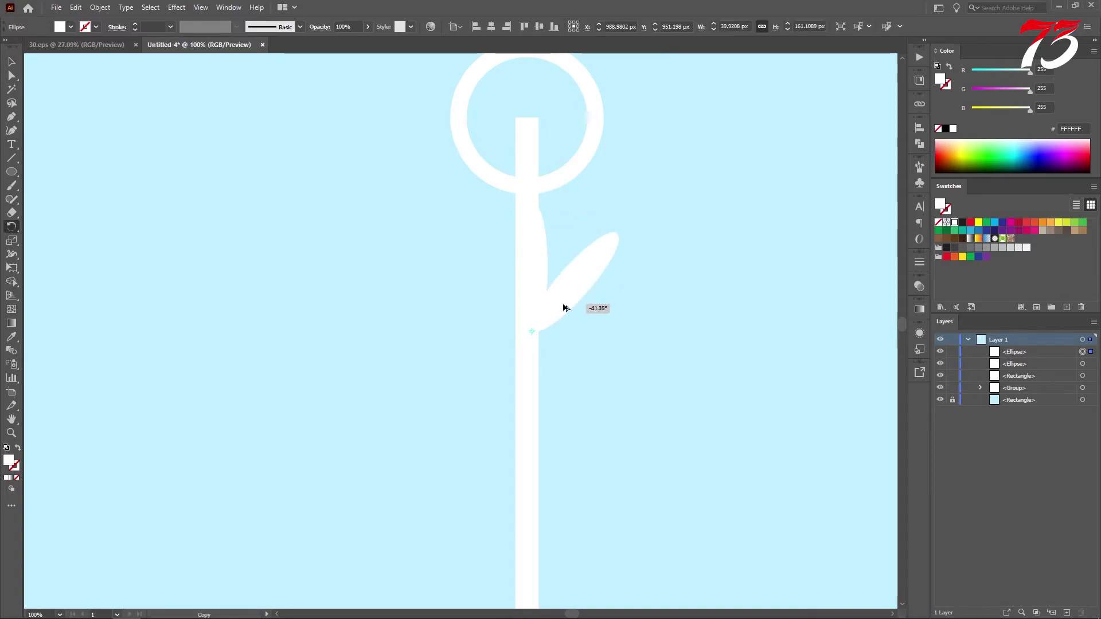
left_click_drag(564, 308, 565, 305)
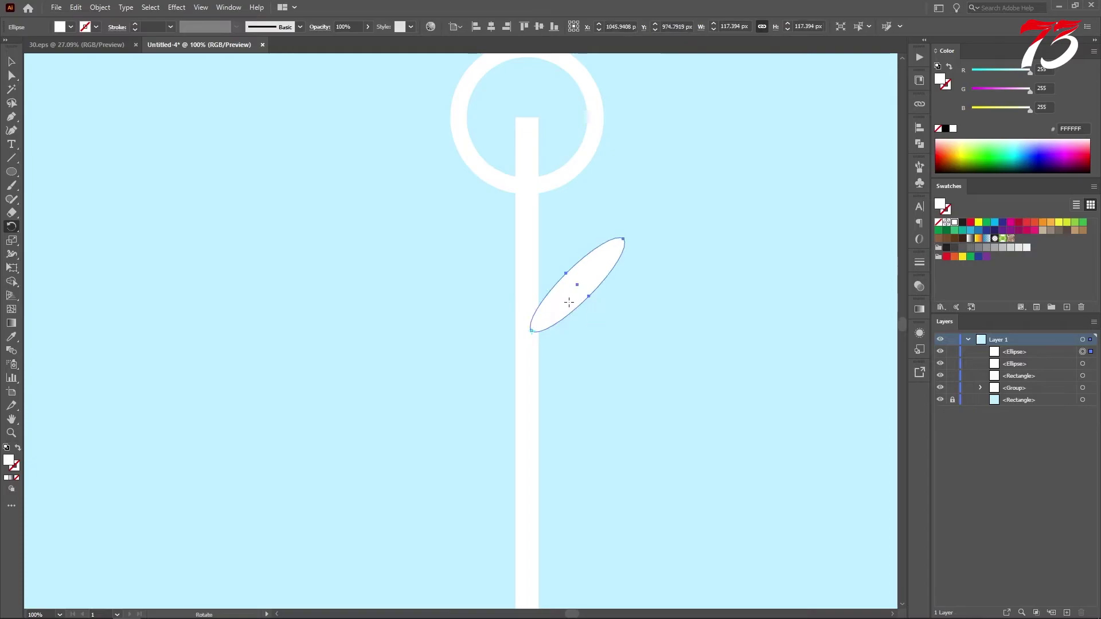
key("v")
key("r")
left_click_drag(565, 314, 511, 304)
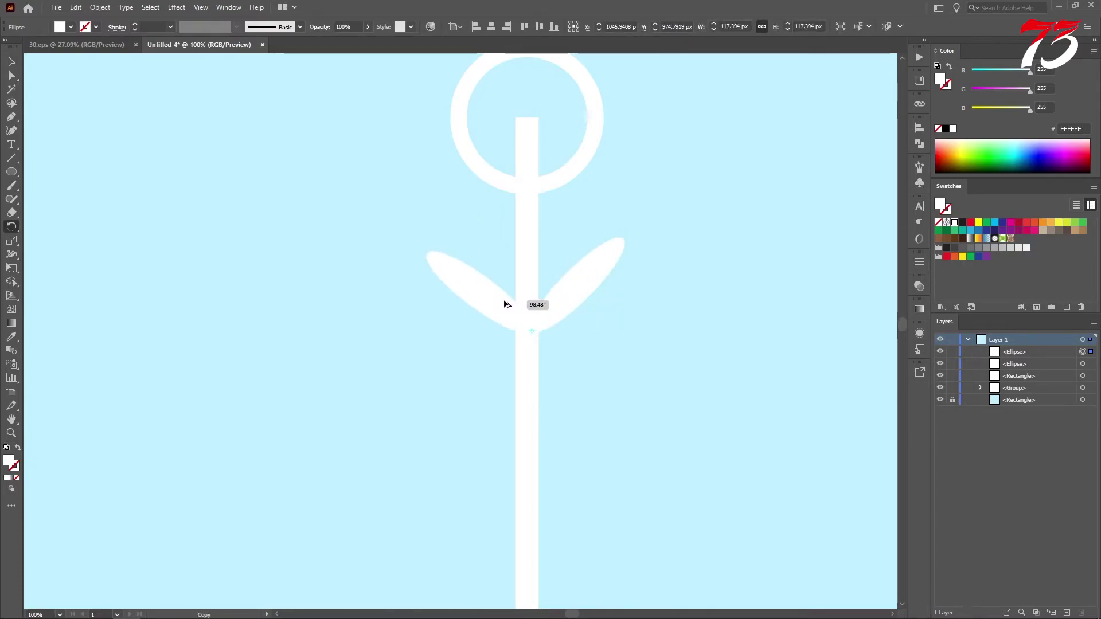
Group the two leaf ellipses and centre the group horizontally on the stem
key("v")
left_click(575, 306, "shift")
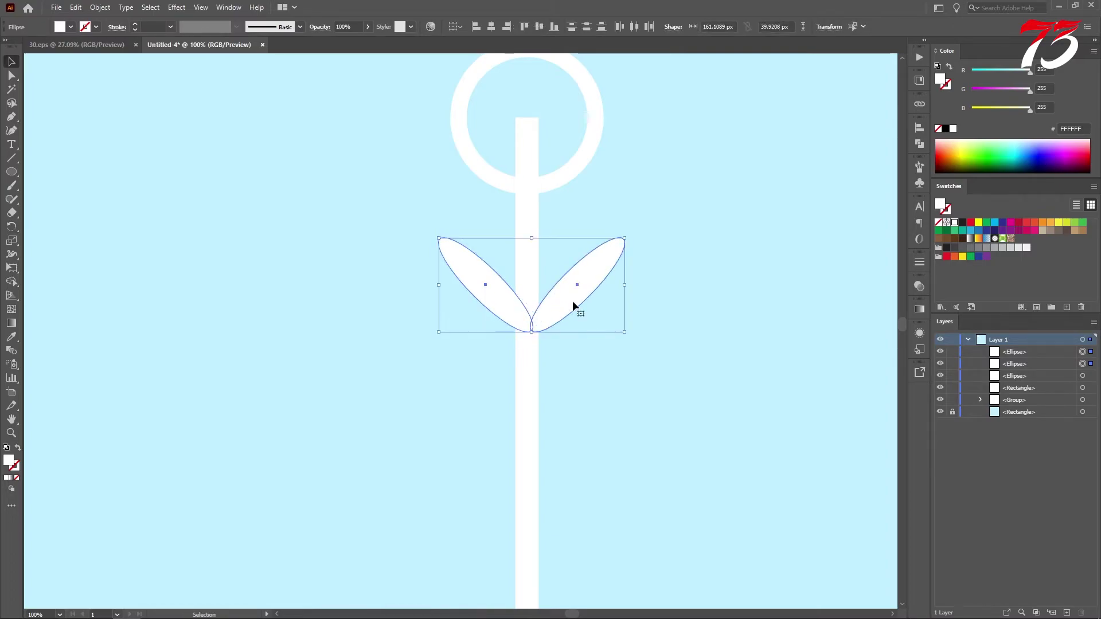
key("ctrl+g")
left_click(527, 349, "shift")
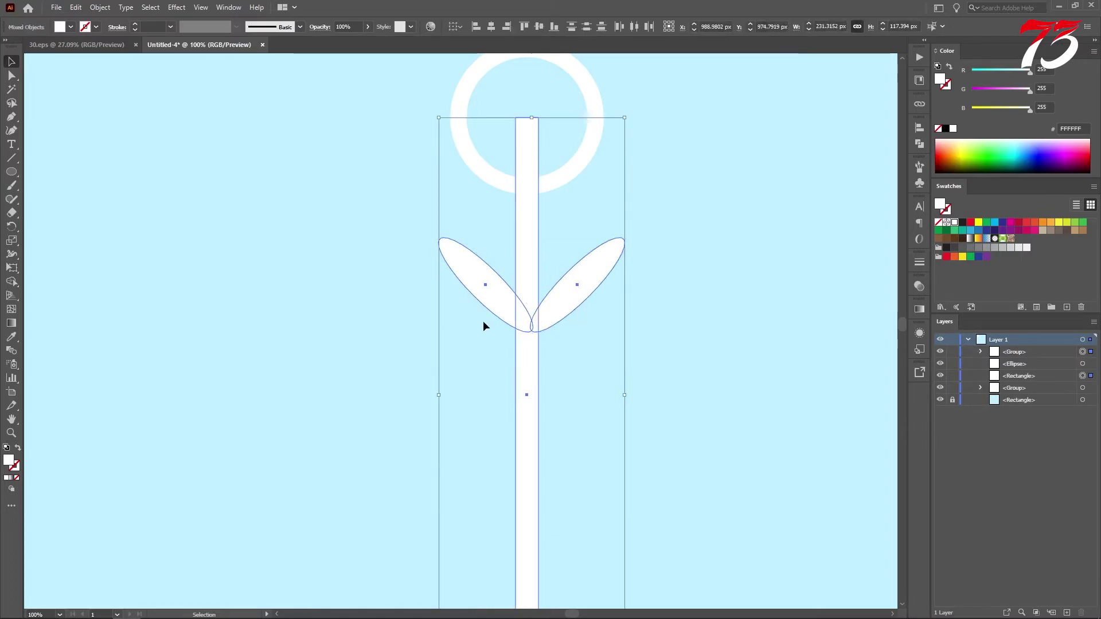
left_click(494, 26)
left_click_drag(656, 316, 428, 111)
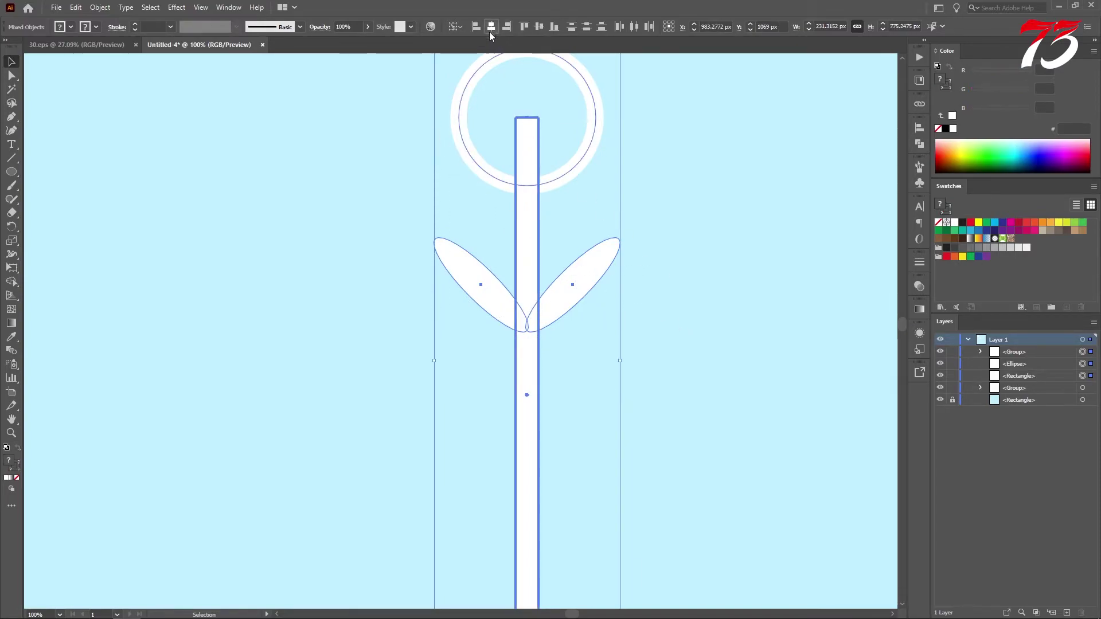
left_click(637, 207)
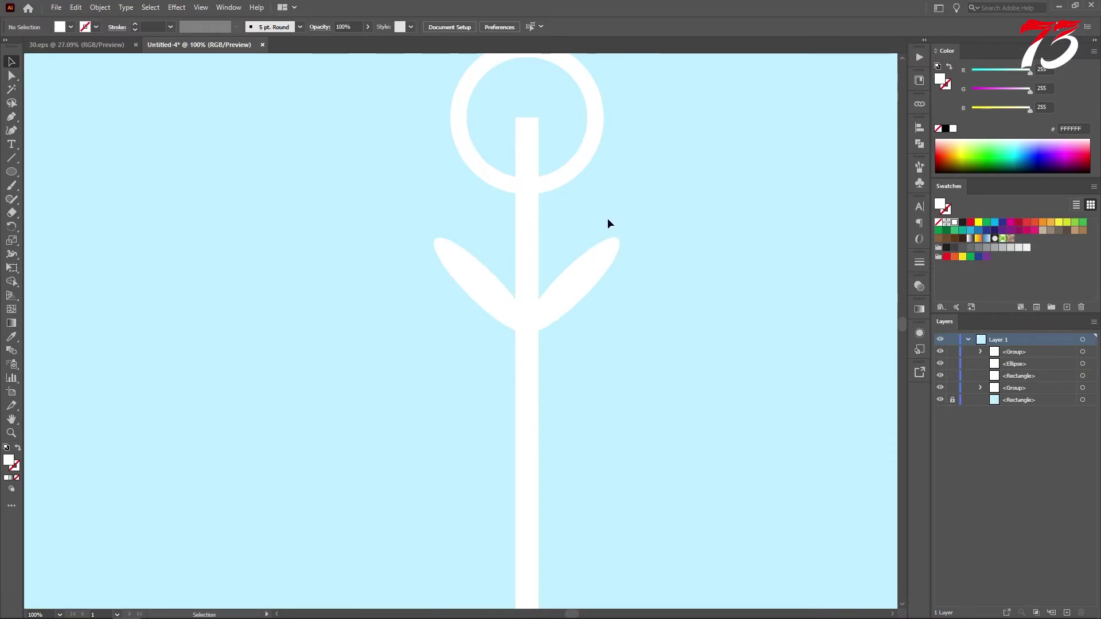
scroll(607, 218, "down", 2)
Shrink the ring to 144 px with a 20 pt stroke, then copy the leaf pair down the stem
mouse_move(605, 220)
left_mouse_down()
mouse_move(583, 258)
mouse_move(529, 261)
left_mouse_up()
left_click(564, 287)
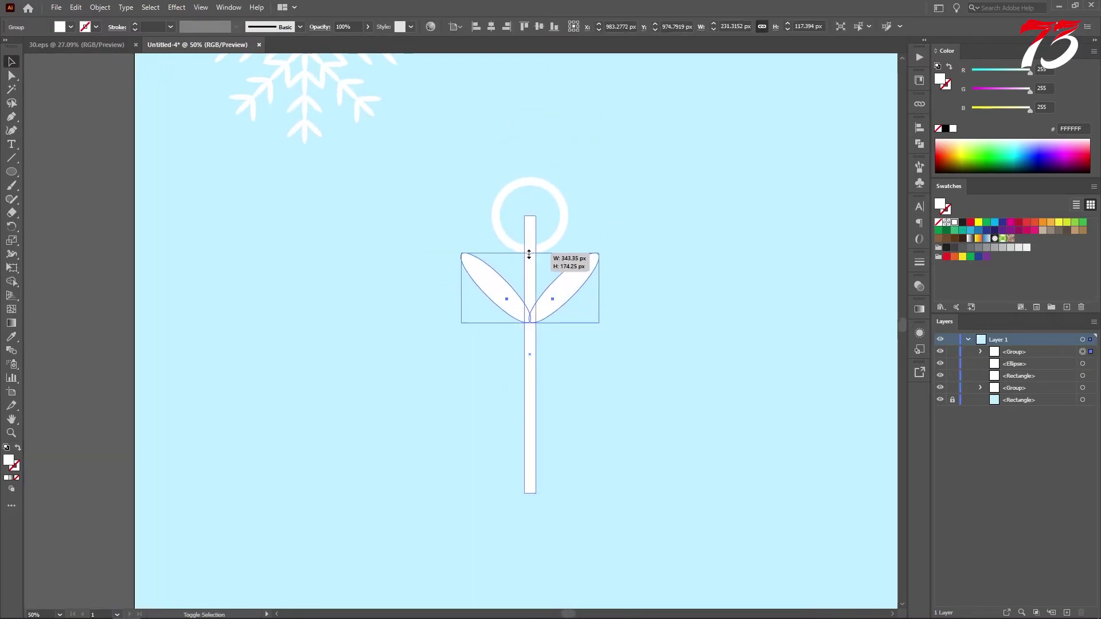
left_click(568, 217)
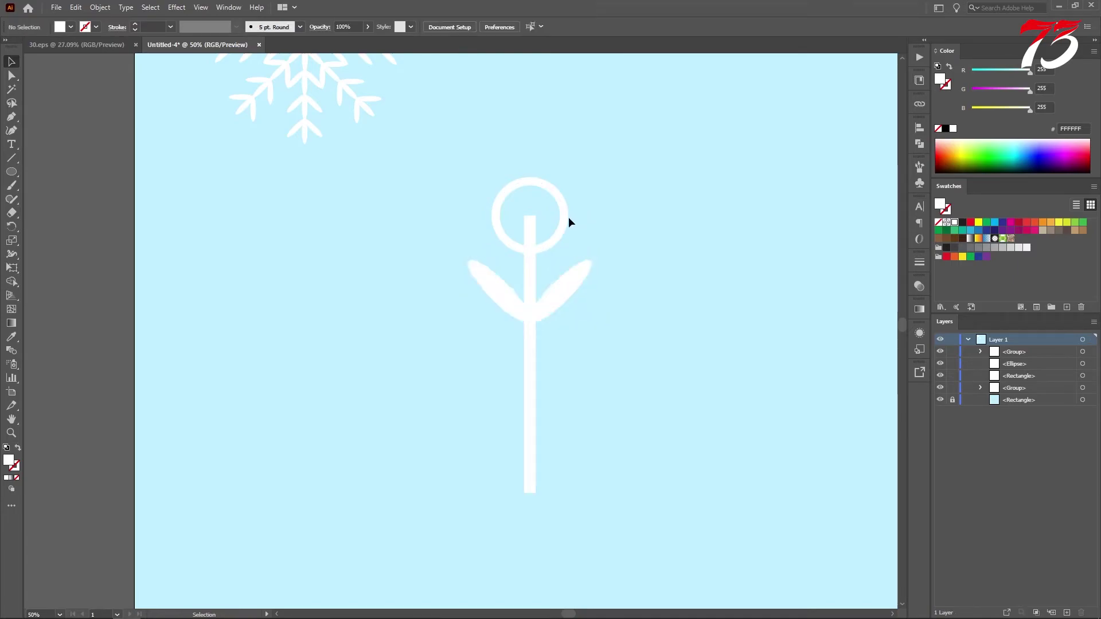
left_click(548, 249)
left_click_drag(565, 250, 559, 243)
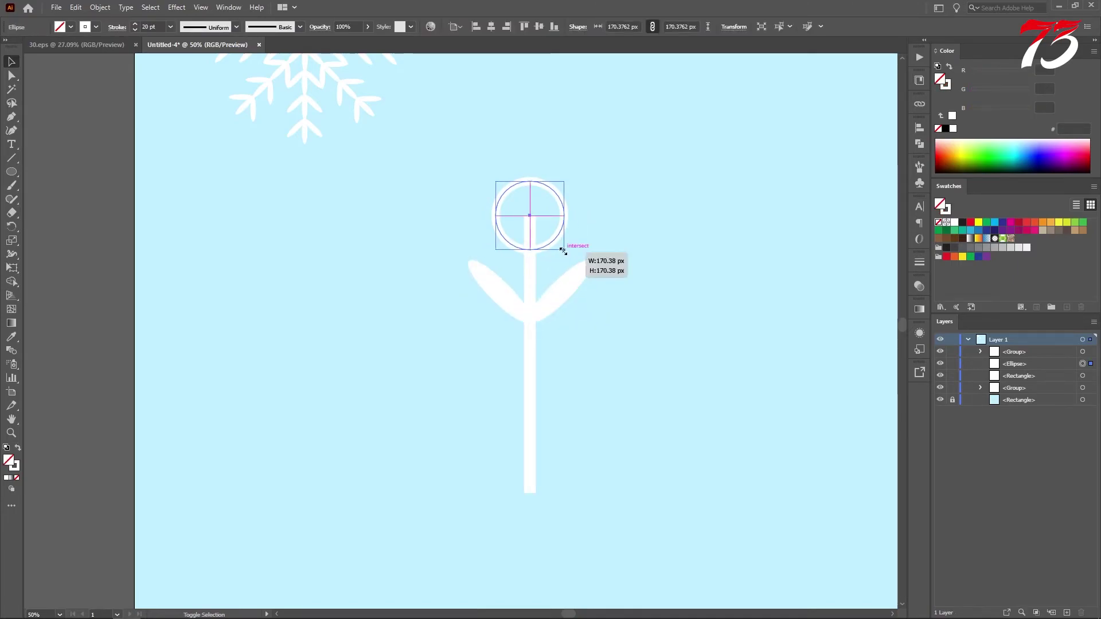
double_click(152, 25)
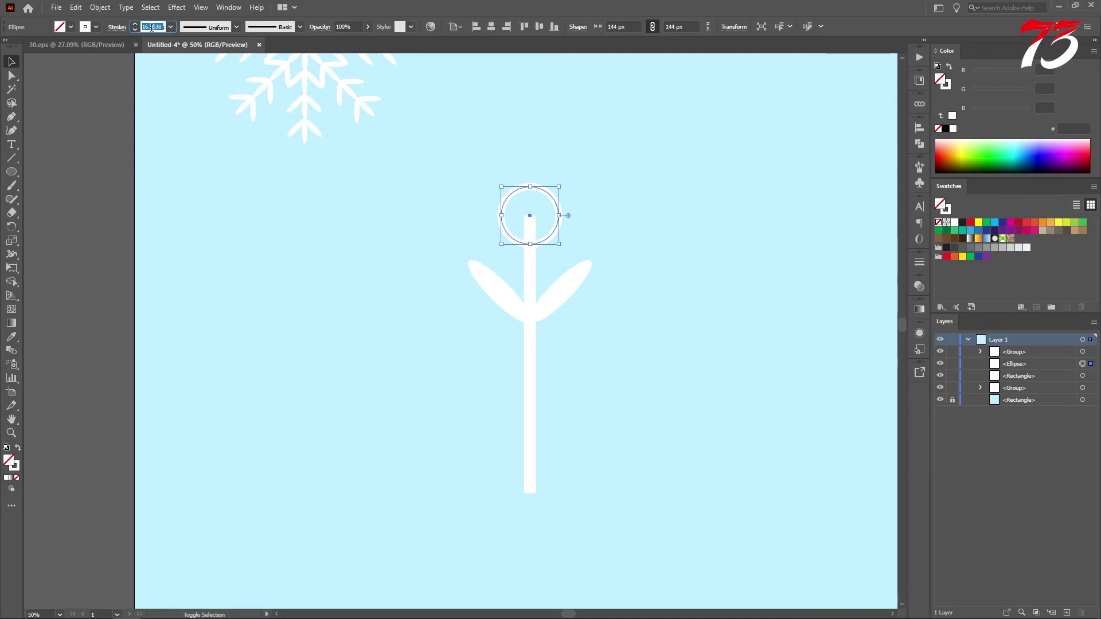
type("20")
key("Return")
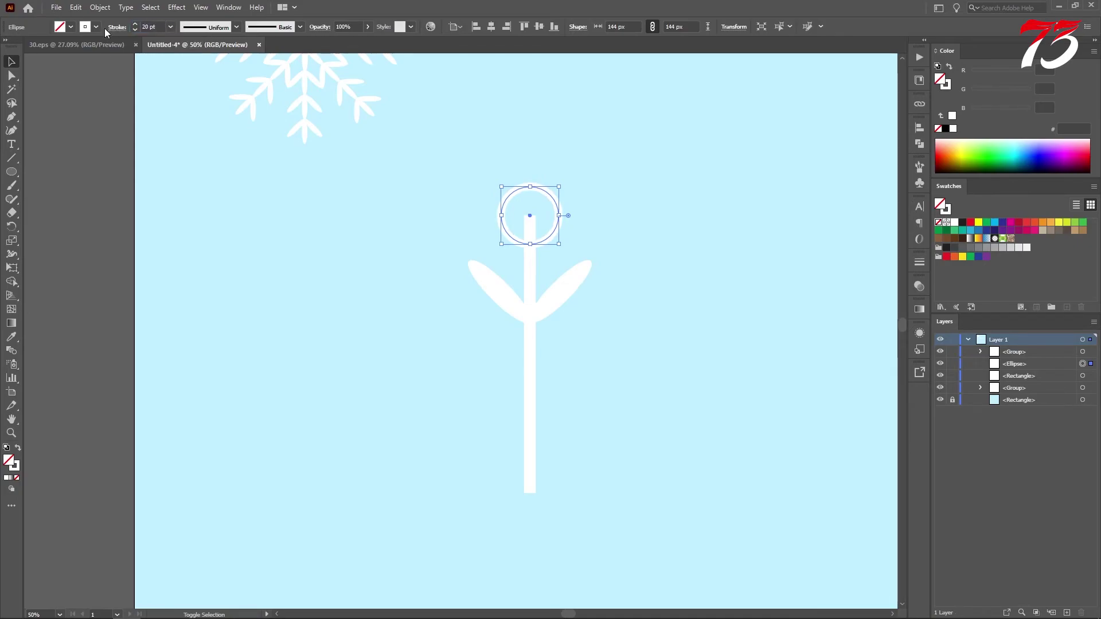
left_click(423, 261)
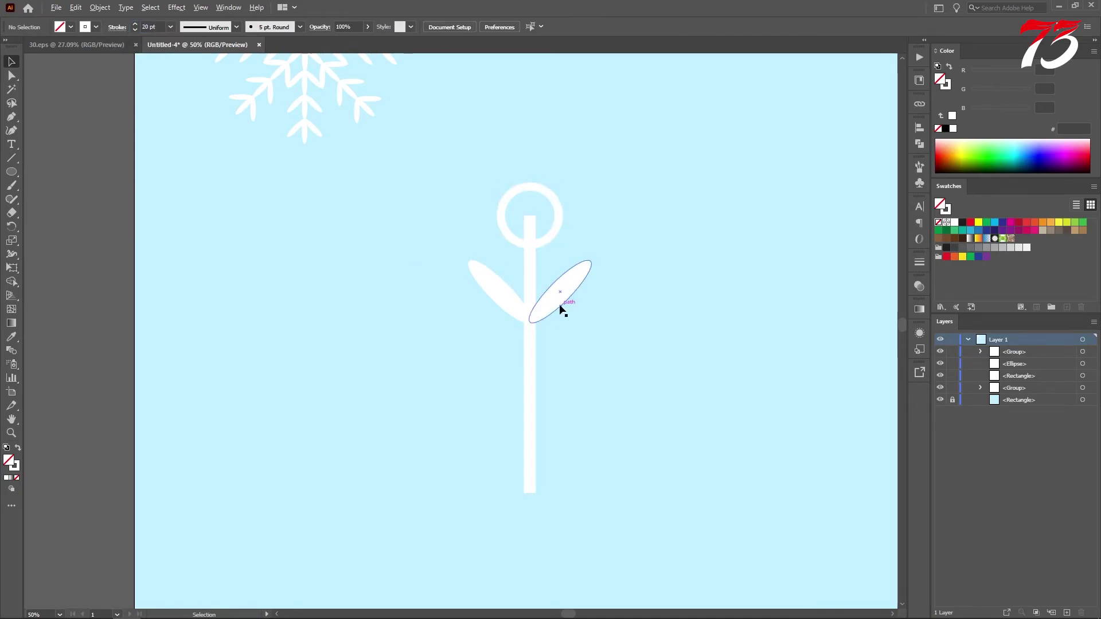
left_click_drag(560, 311, 577, 385)
Repeat the leaf-pair copy and lengthen the stem down to the bottom leaves
key("ctrl+d")
key("ctrl+d")
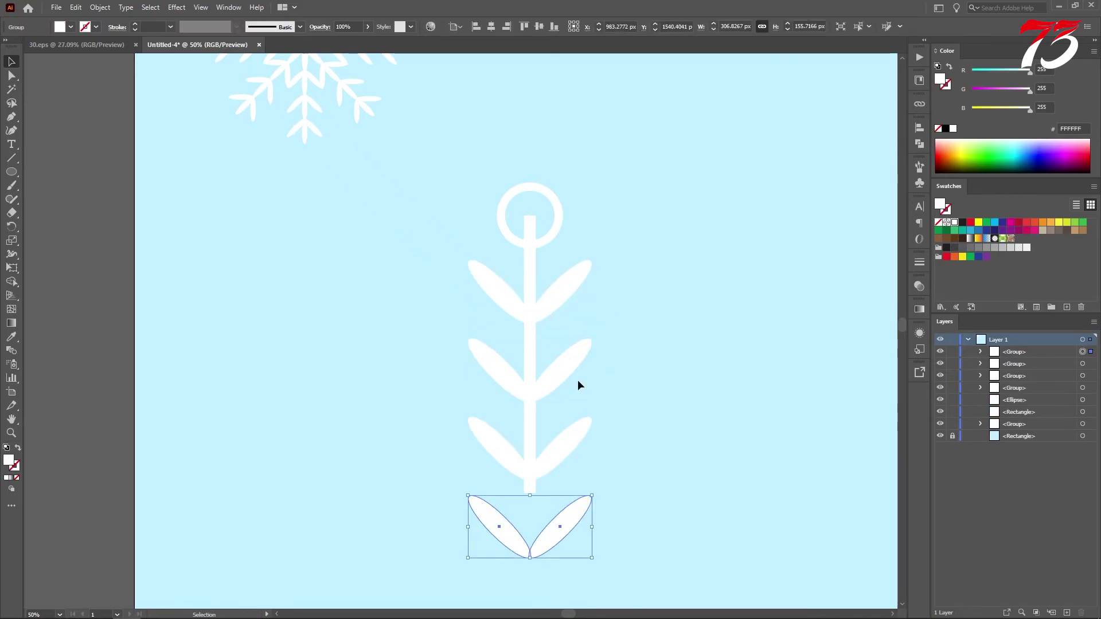
left_click(646, 388)
scroll(610, 357, "down", 3)
scroll(610, 357, "right", 2)
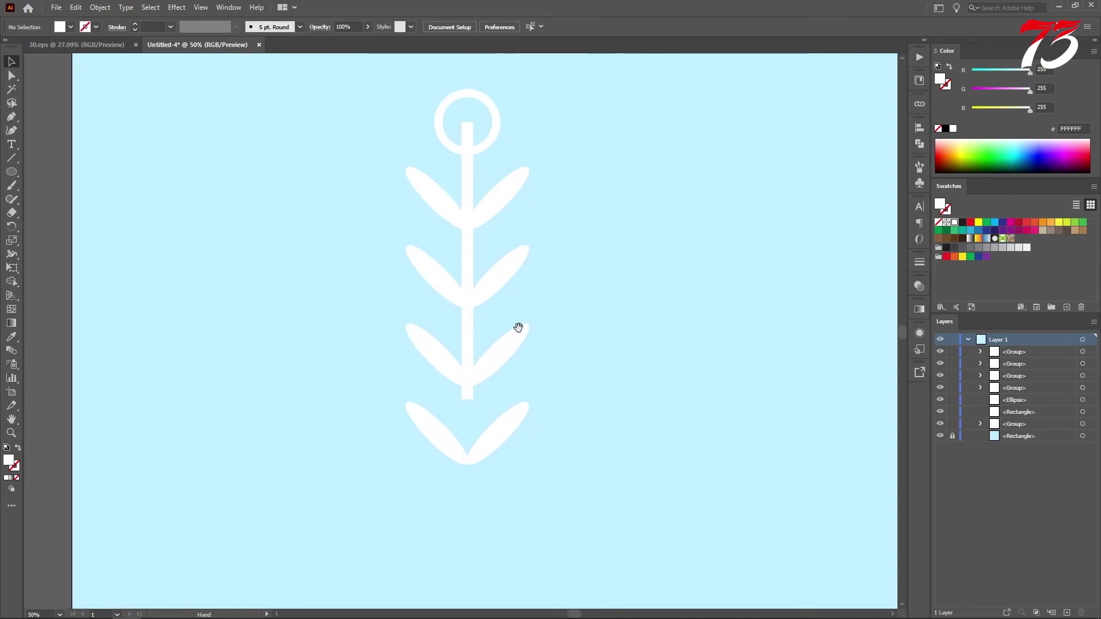
left_click(473, 337)
scroll(467, 400, "up", 1)
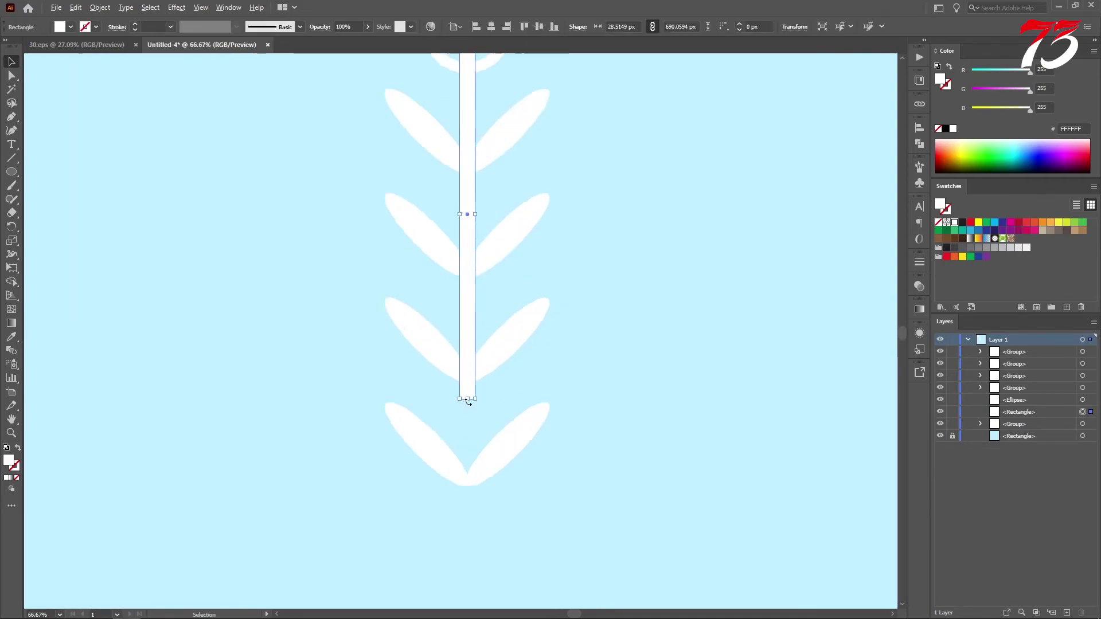
scroll(467, 400, "up", 1)
left_click_drag(467, 397, 468, 524)
scroll(470, 516, "down", 3)
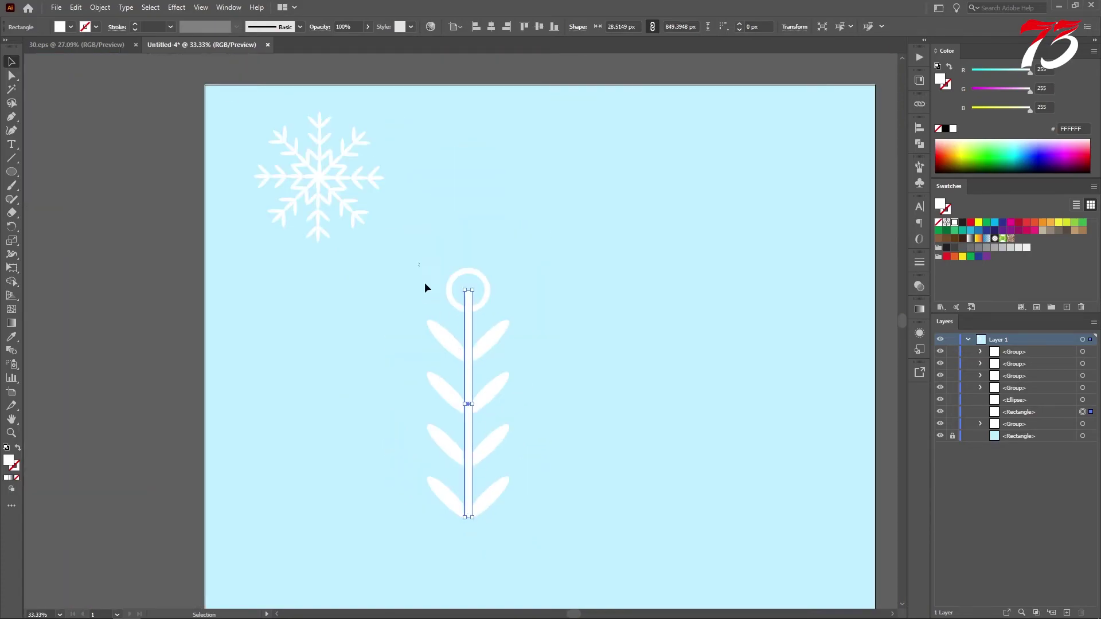
Group the ring, stem and leaf pairs, then move the group up and right
left_click_drag(419, 263, 542, 580)
key("ctrl+g")
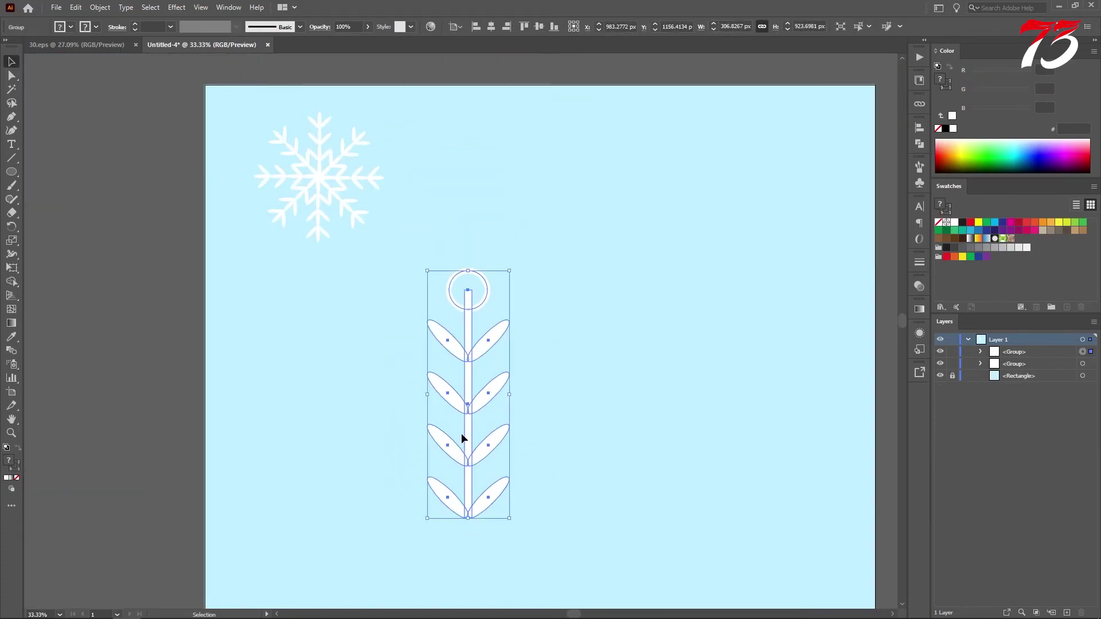
left_click_drag(462, 439, 520, 381)
Expand the ring circle's stroked path into a solid filled shape with Object > Expand
key("ctrl+shift+a")
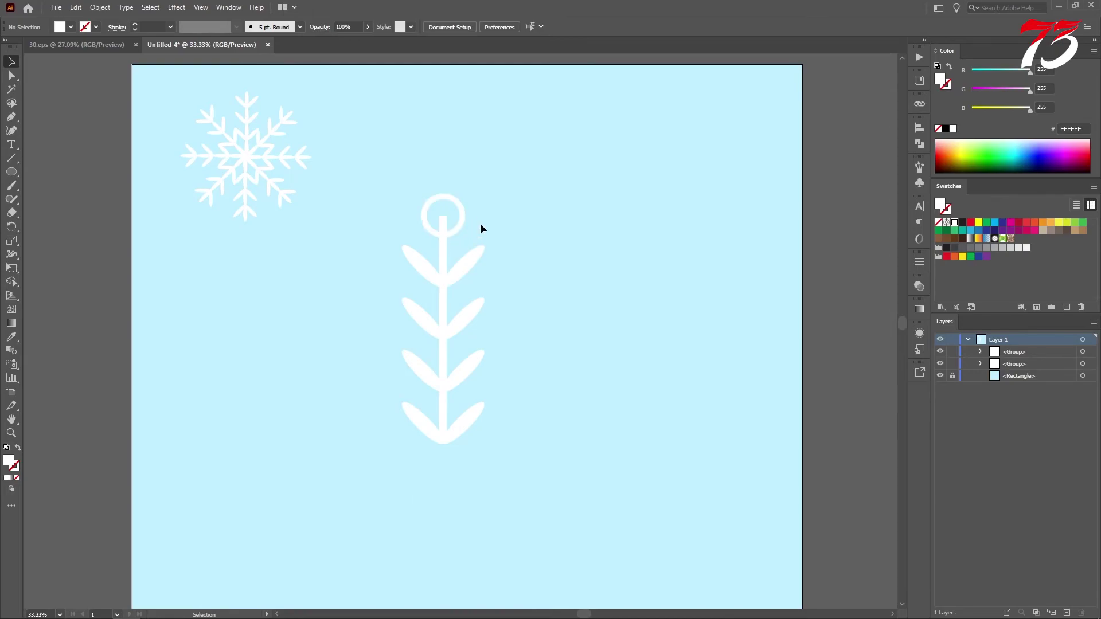
key("a")
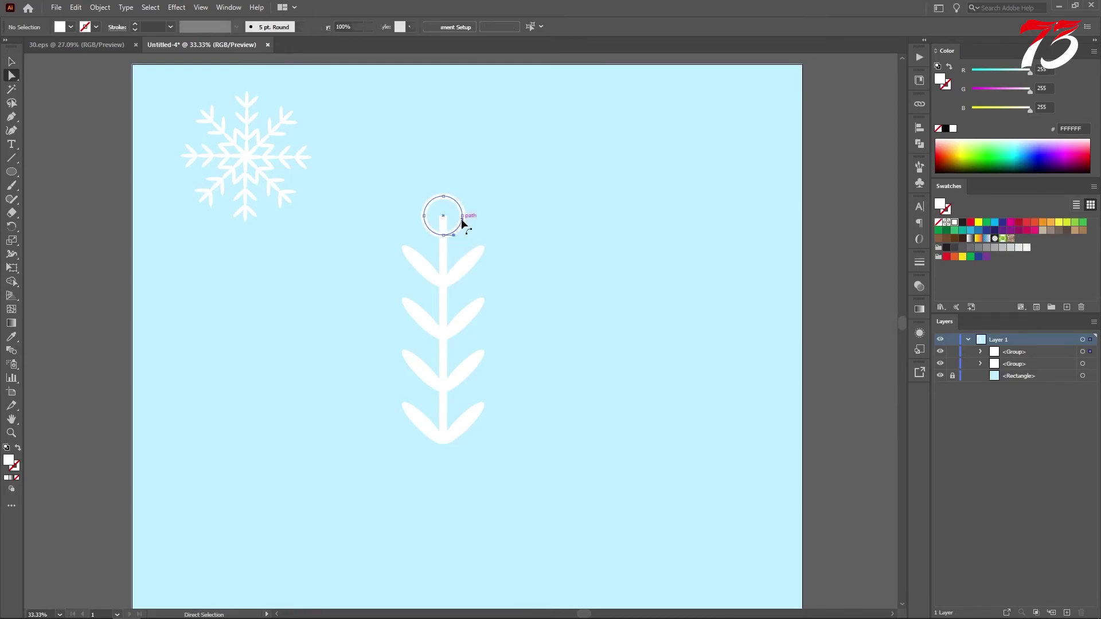
left_click(460, 224)
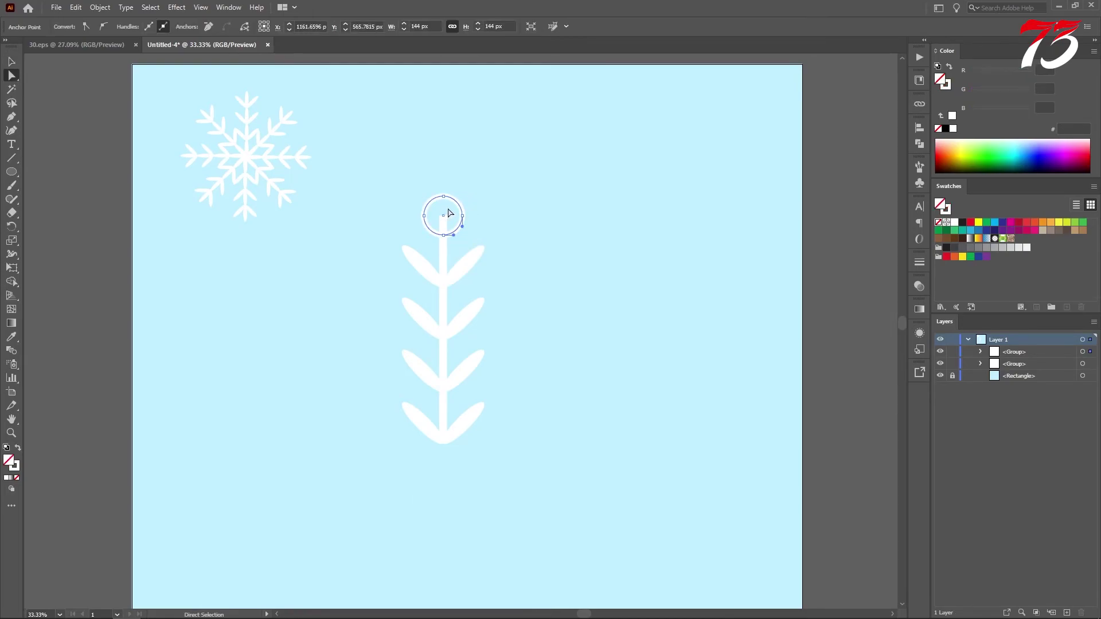
left_click(101, 6)
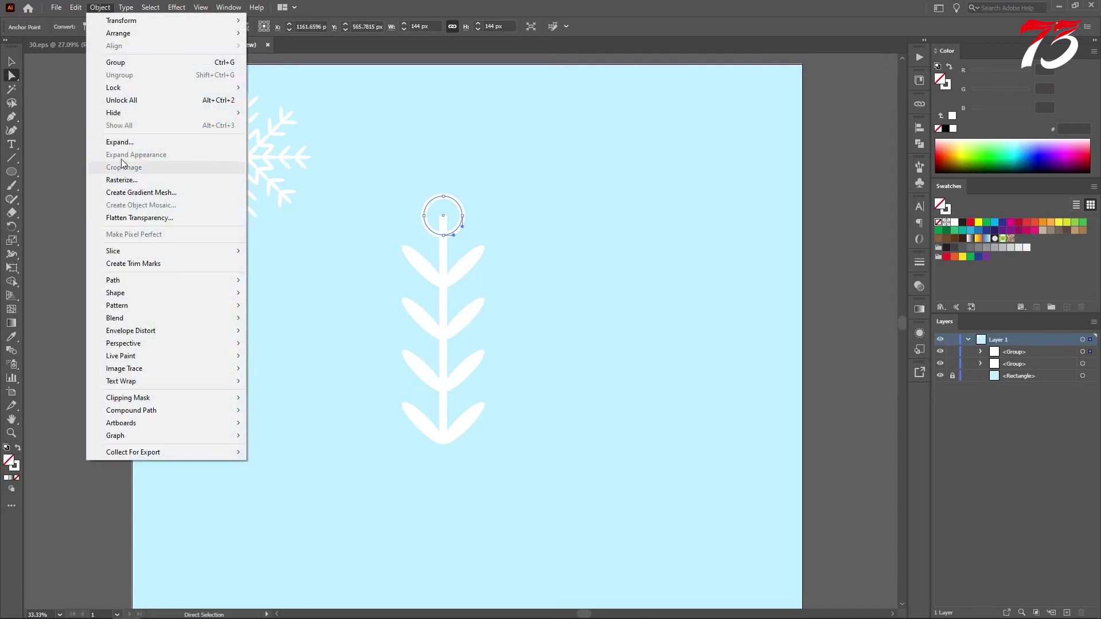
left_click(121, 140)
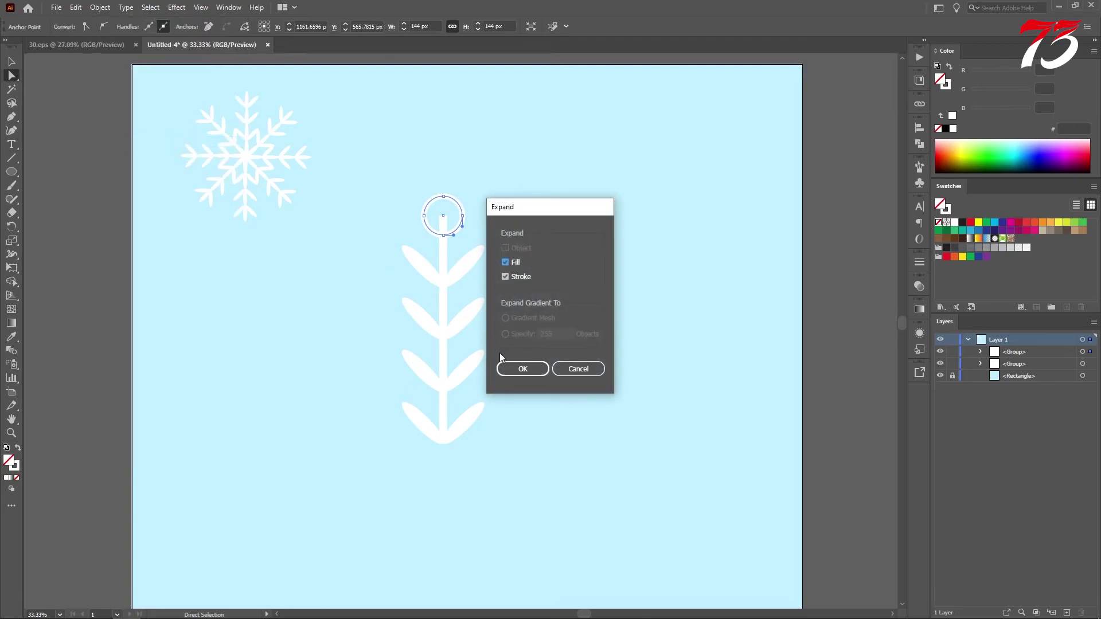
left_click(525, 371)
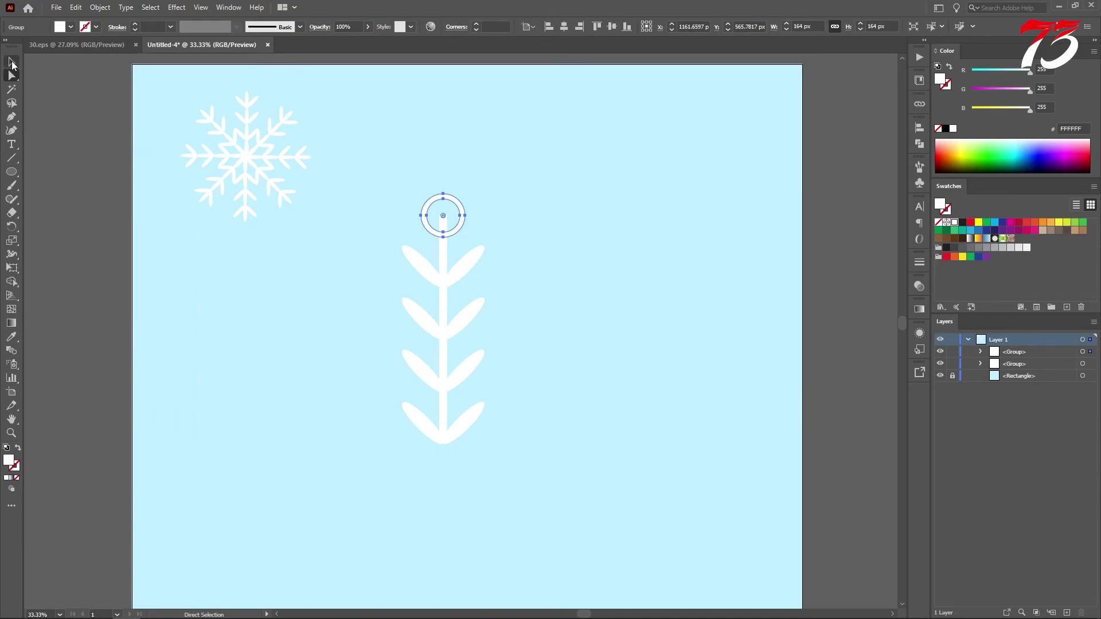
left_click(11, 61)
left_click(385, 215)
Scale the plant group down proportionally and make room around it
mouse_move(392, 207)
left_mouse_down()
mouse_move(417, 233)
mouse_move(491, 443)
left_mouse_up()
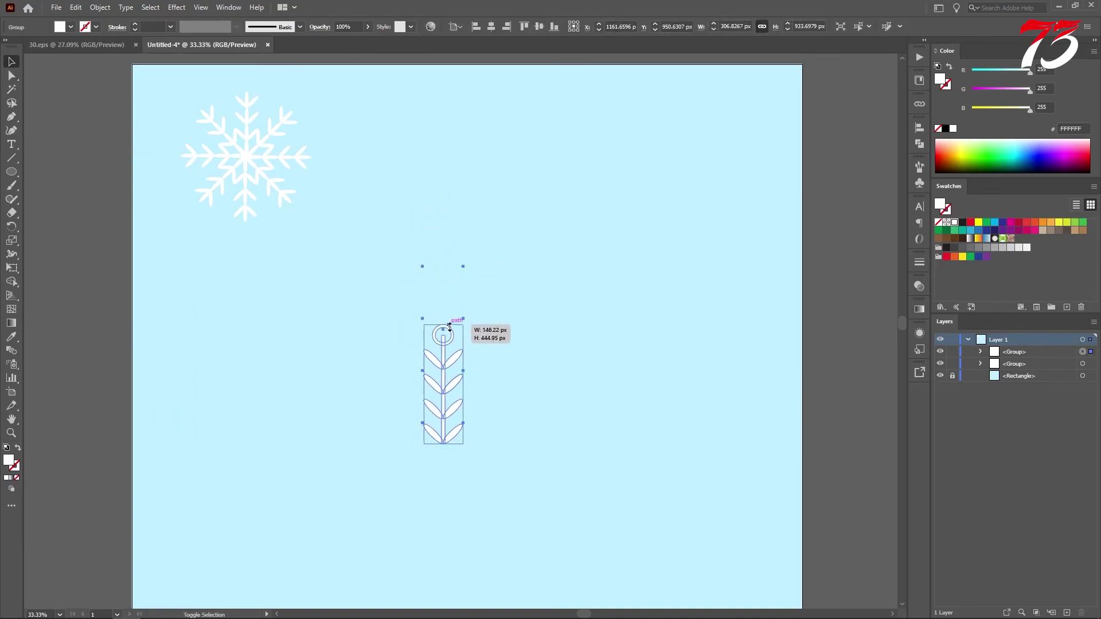
left_click_drag(443, 194, 443, 329)
key("ctrl+equal")
left_click_drag(447, 386, 435, 199)
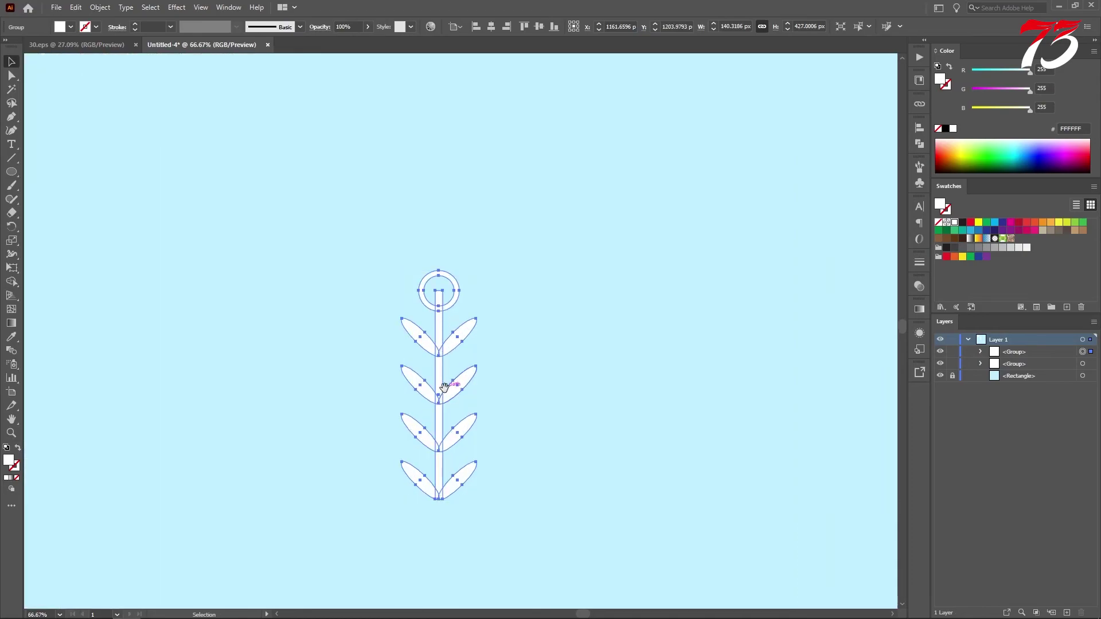
Rotate copies of the branch at 45° around its base to form eight arms
key("r")
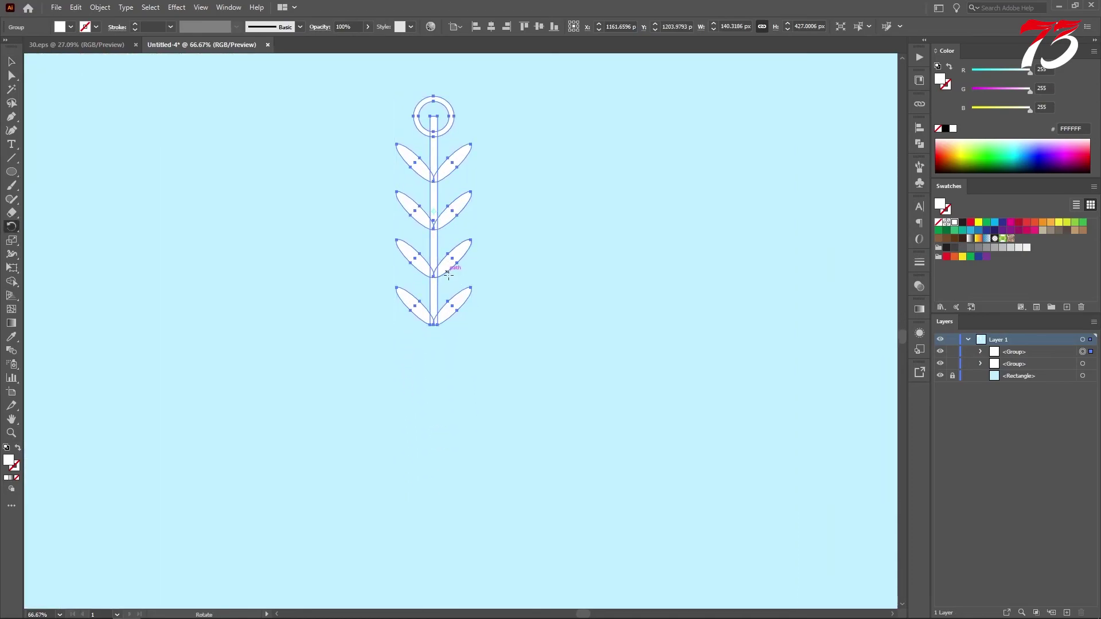
left_click(434, 324)
left_click_drag(435, 248, 488, 295)
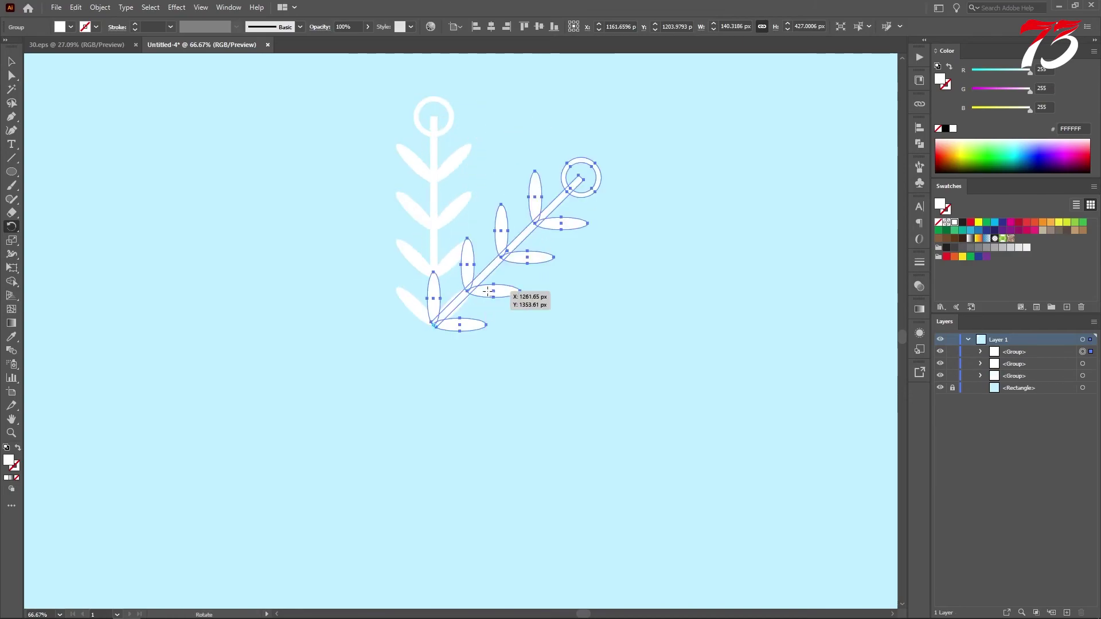
key("ctrl+d")
key("ctrl+d")
key("ctrl+d")
key("ctrl+d")
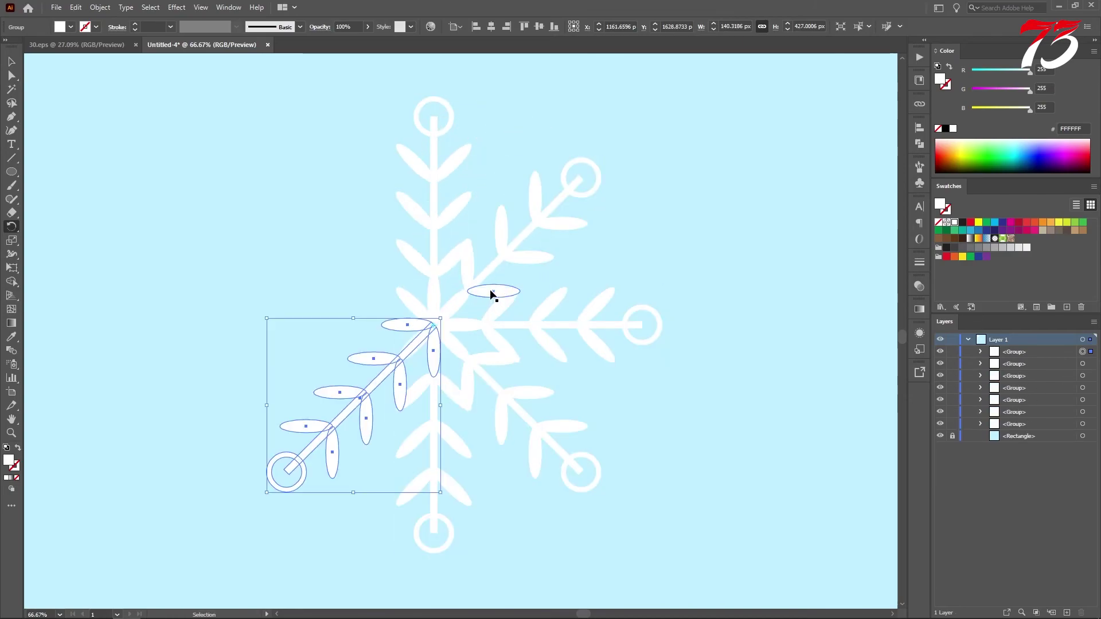
key("ctrl+d")
key("ctrl+d")
key("v")
left_click(641, 264)
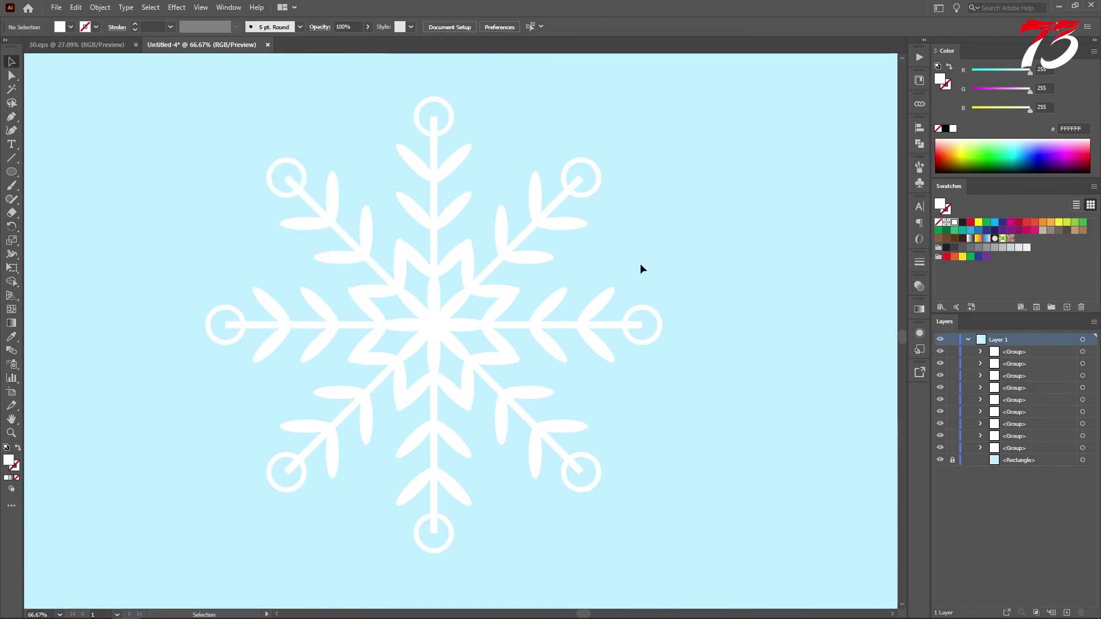
scroll(640, 263, "down", 3, "alt")
scroll(612, 262, "up", 2)
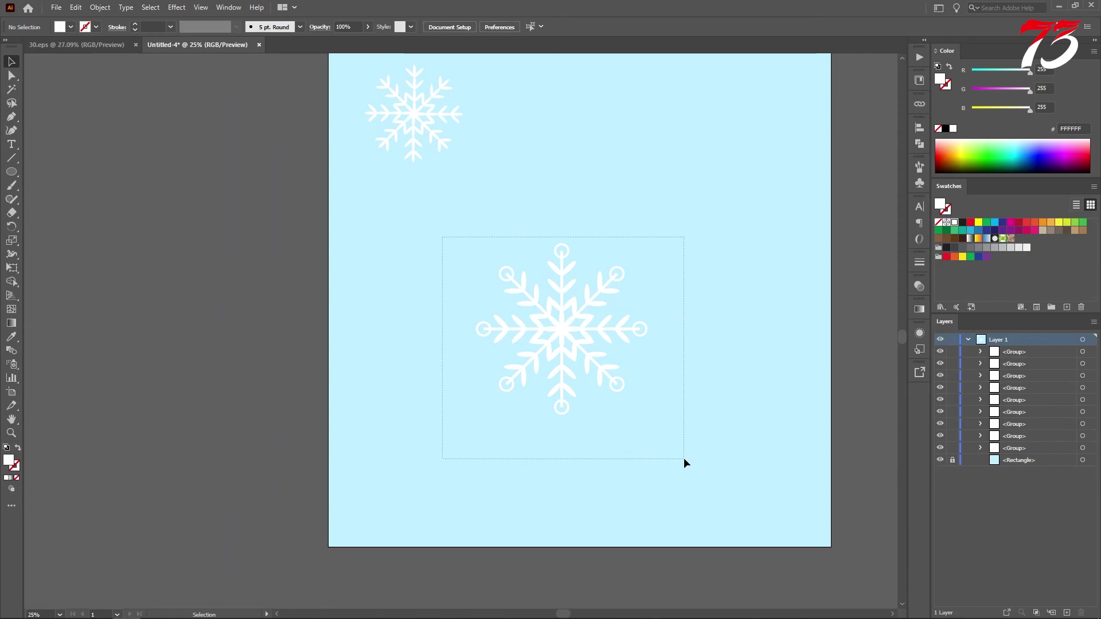
Select all eight arms of the second snowflake and group them
left_click_drag(630, 402, 684, 458)
key("ctrl+g")
key("v")
scroll(588, 371, "up", 2)
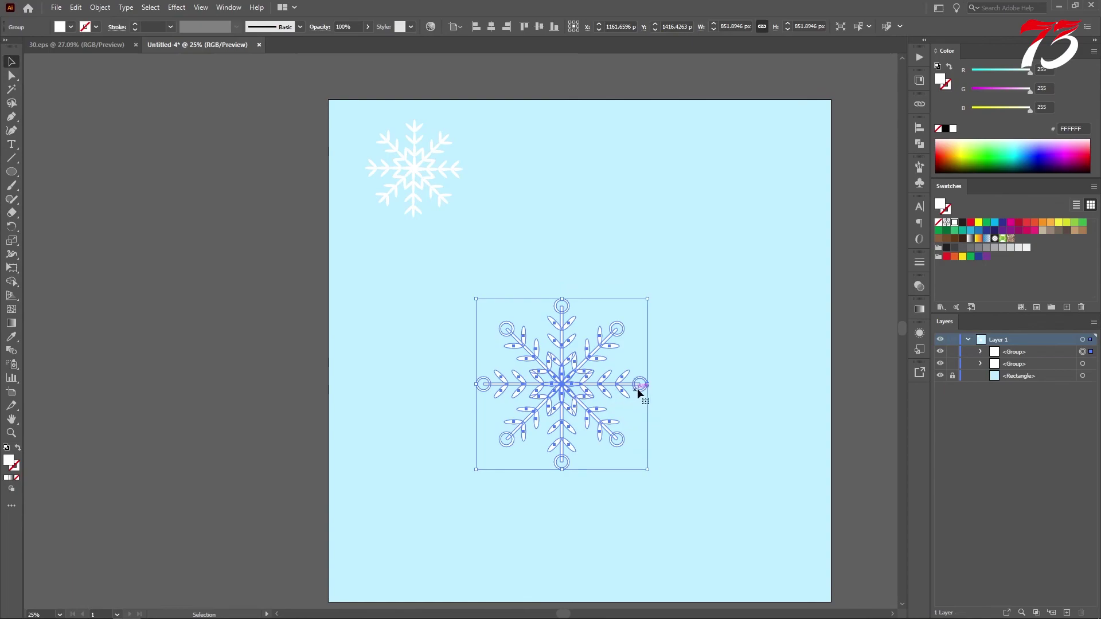
left_click(681, 374)
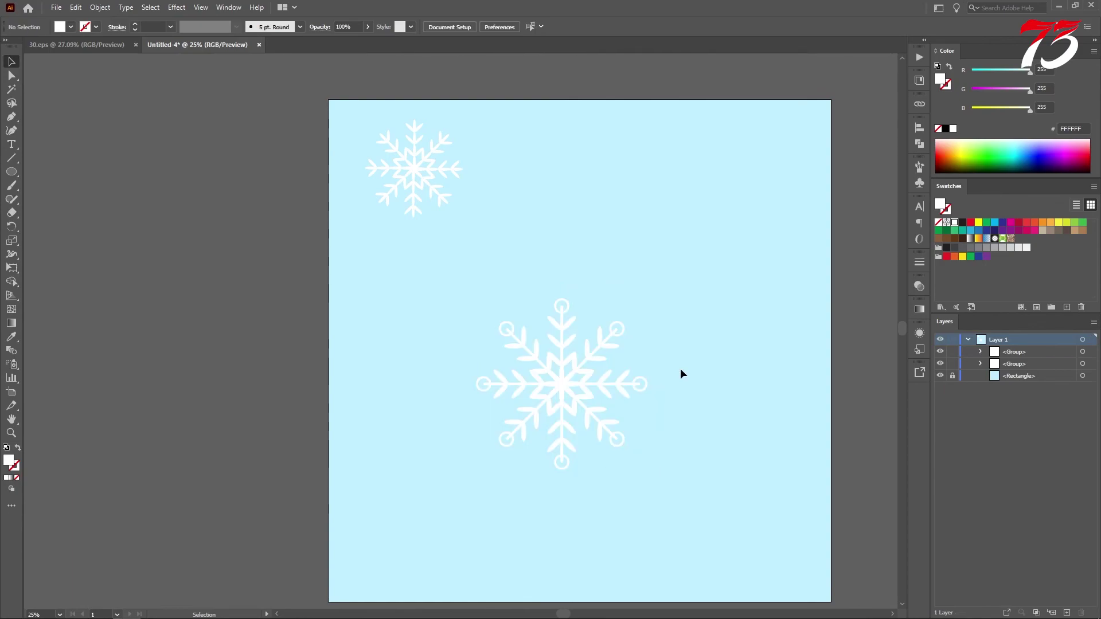